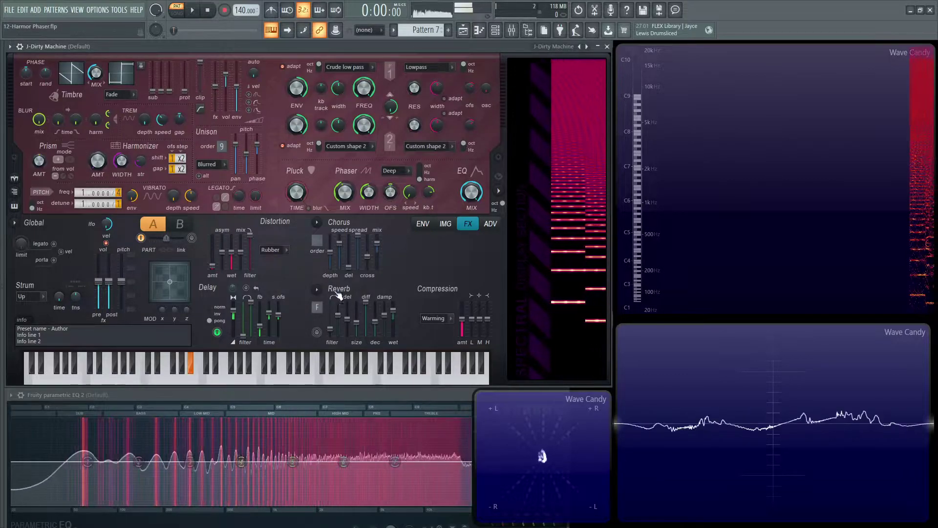
Raise the mixer volume of the J-Dirty Machine insert track to about -7.8 dB and return to the synth
{"action": "key", "text": "F9"}
{"action": "left_click_drag", "start_coordinate": [239, 408], "coordinate": [239, 392]}
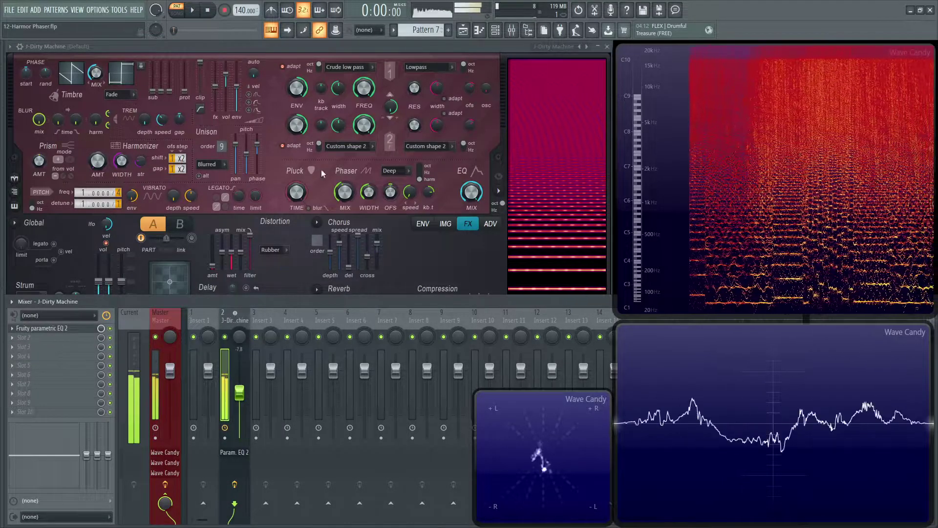
{"action": "left_click", "coordinate": [468, 113]}
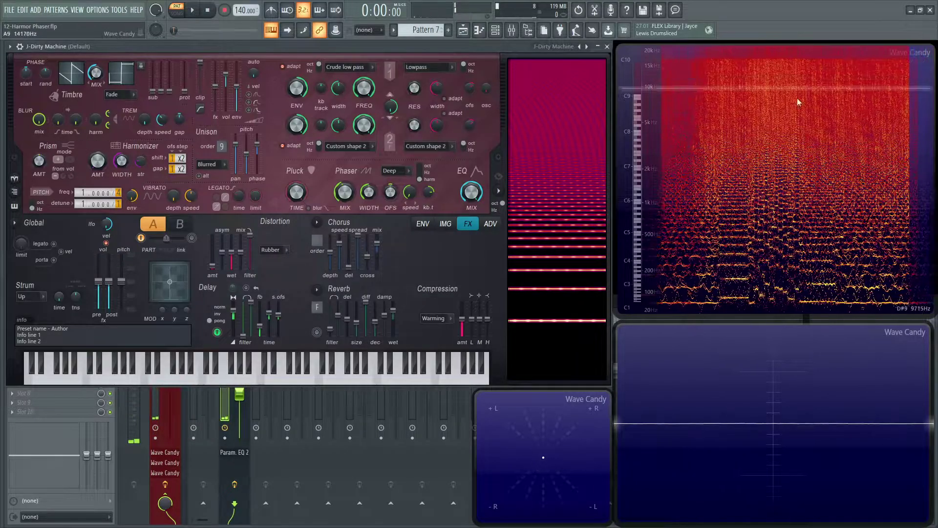
Load the next preset, J-Dirty Machine2, and play a short run of notes to audition it
{"action": "left_click", "coordinate": [587, 47]}
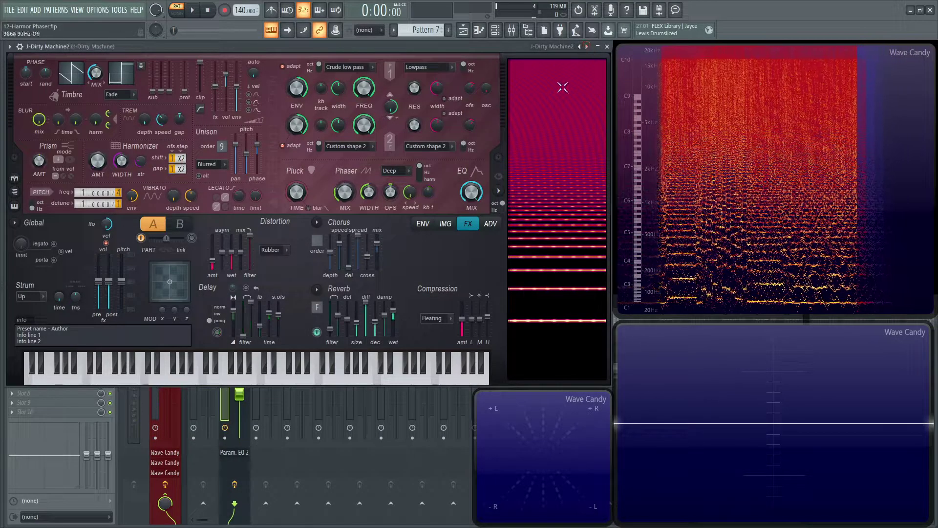
{"action": "key", "text": "j"}
{"action": "key", "text": "3"}
{"action": "key", "text": "t"}
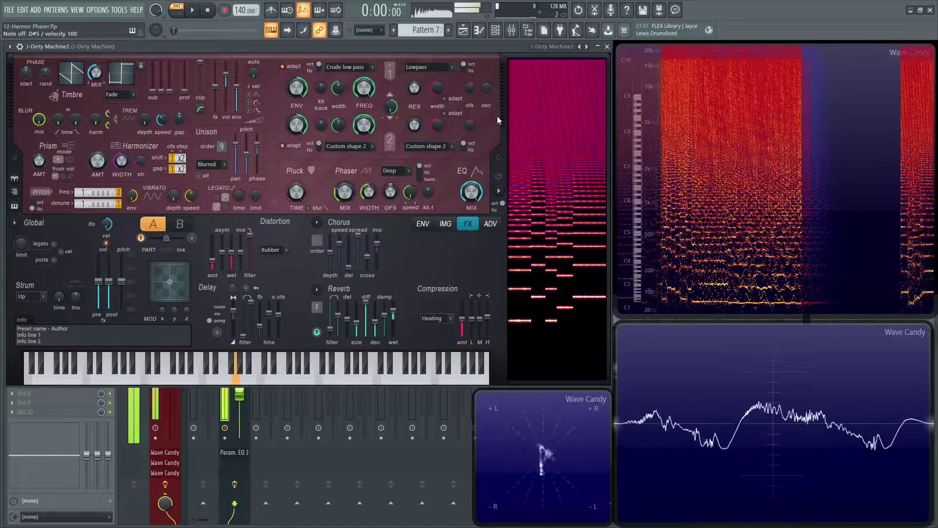
{"action": "key", "text": "w"}
{"action": "key", "text": "3"}
{"action": "key", "text": "w"}
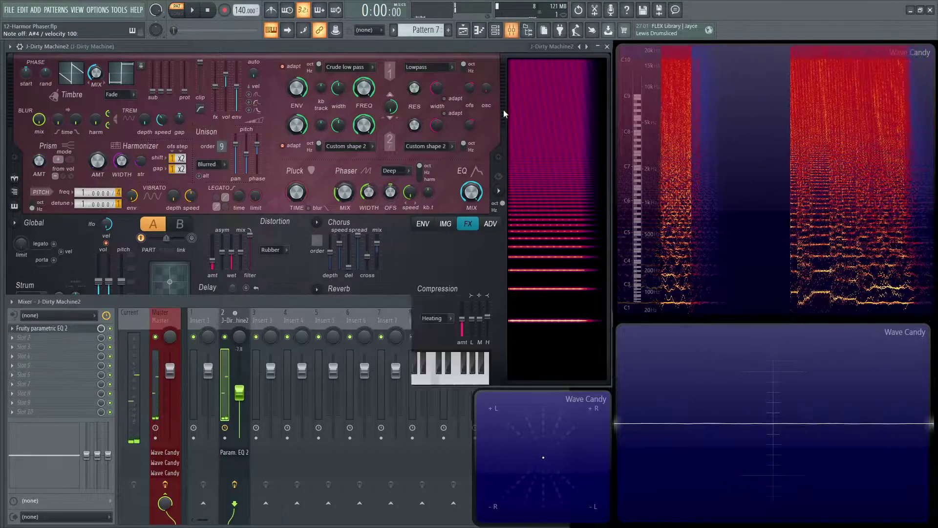
Load the Default preset and raise the phaser mix
{"action": "left_click", "coordinate": [562, 48]}
{"action": "left_click", "coordinate": [585, 193]}
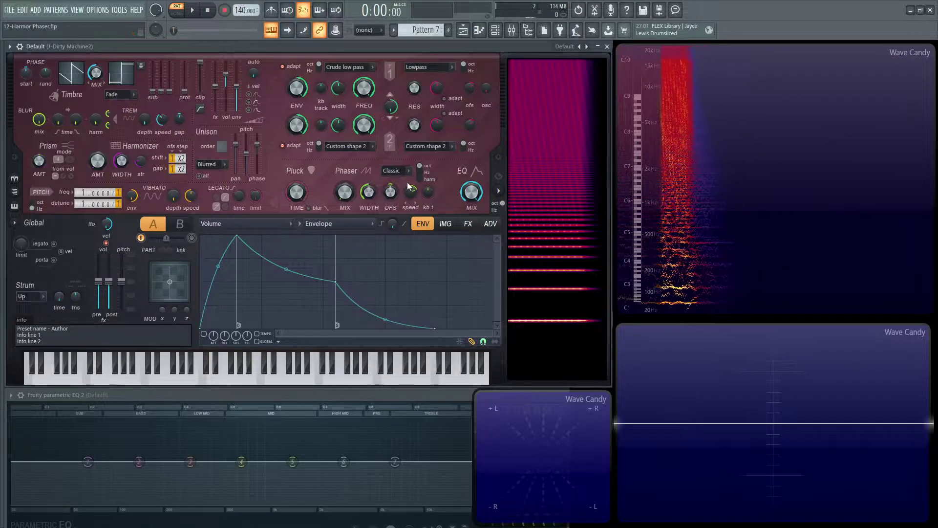
{"action": "left_click_drag", "start_coordinate": [346, 194], "coordinate": [346, 186]}
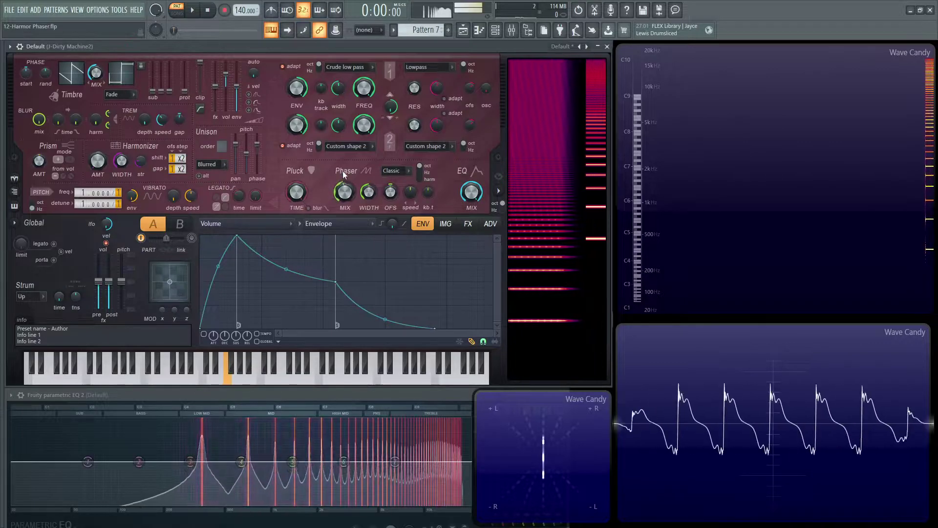
Lower the synth track's mixer volume to about -16.3 dB and play A#4 to check the level
{"action": "key", "text": "F9"}
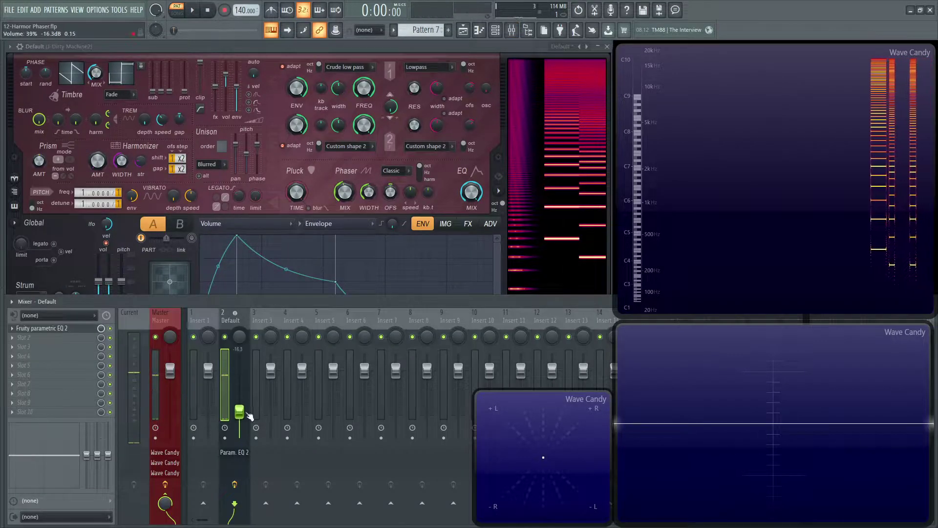
{"action": "key", "text": "F9"}
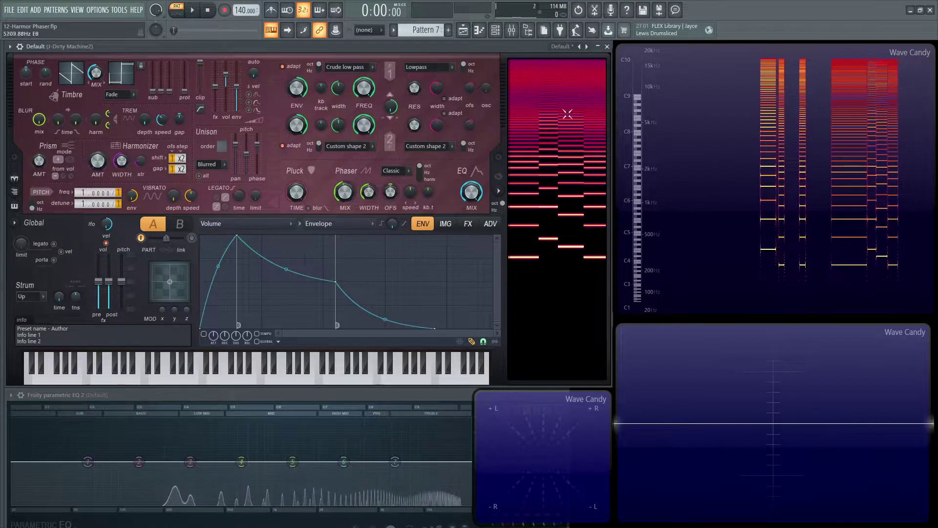
{"action": "key", "text": "j"}
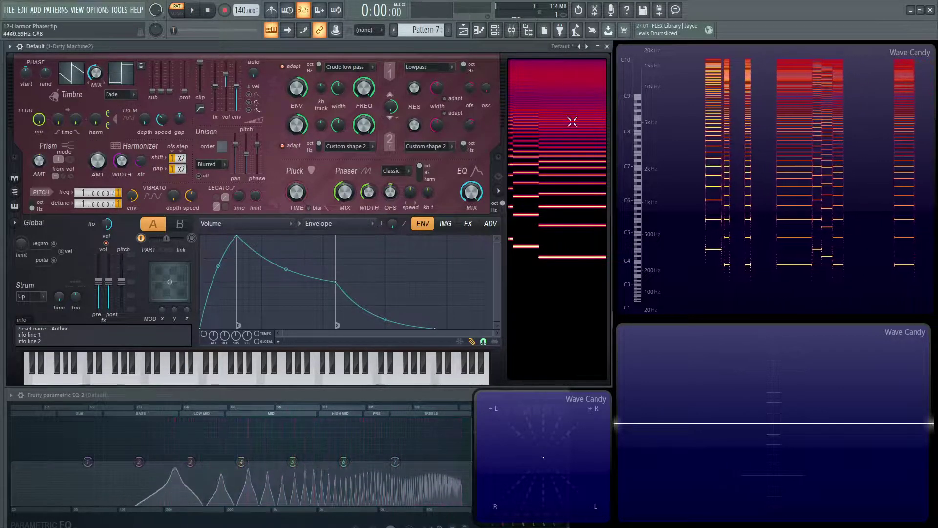
{"action": "key", "text": "j"}
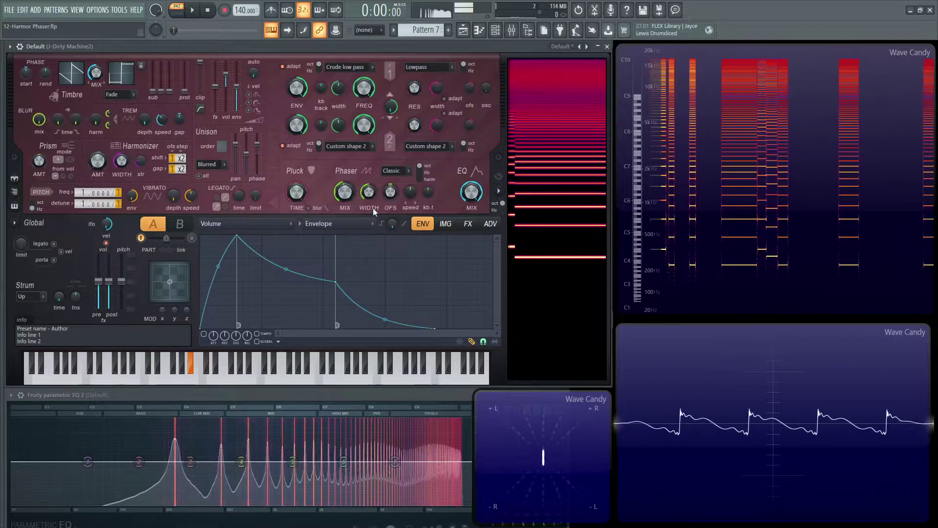
Raise the phaser width to about 64% and play A#4 to hear the change
{"action": "left_click_drag", "start_coordinate": [369, 200], "coordinate": [368, 193]}
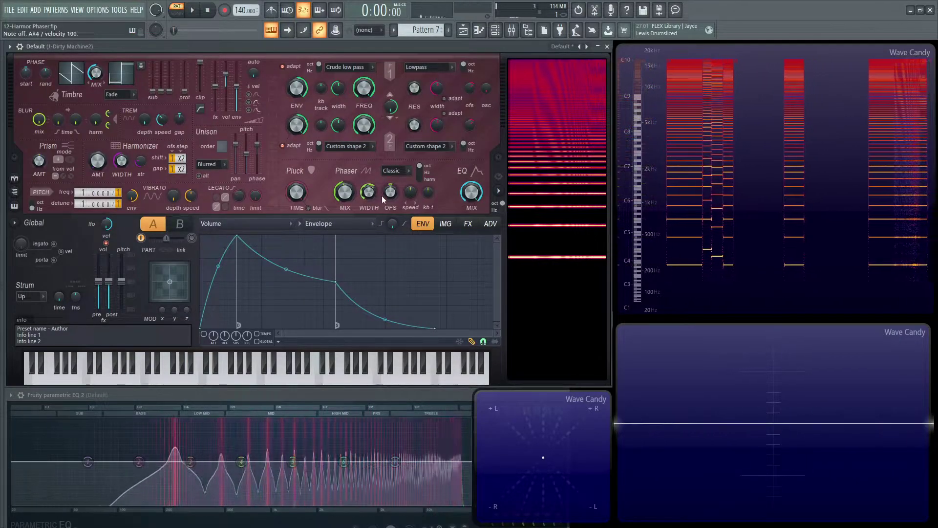
{"action": "key", "text": "j"}
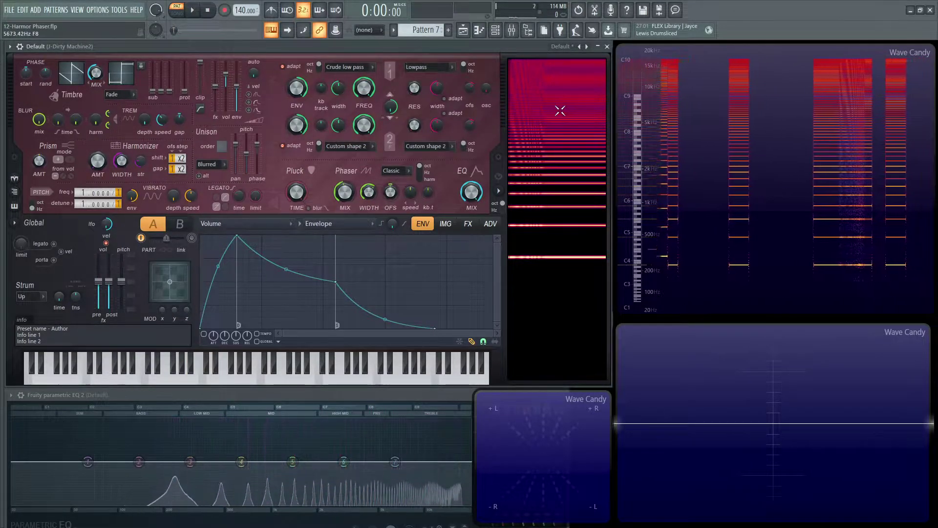
{"action": "key", "text": "j"}
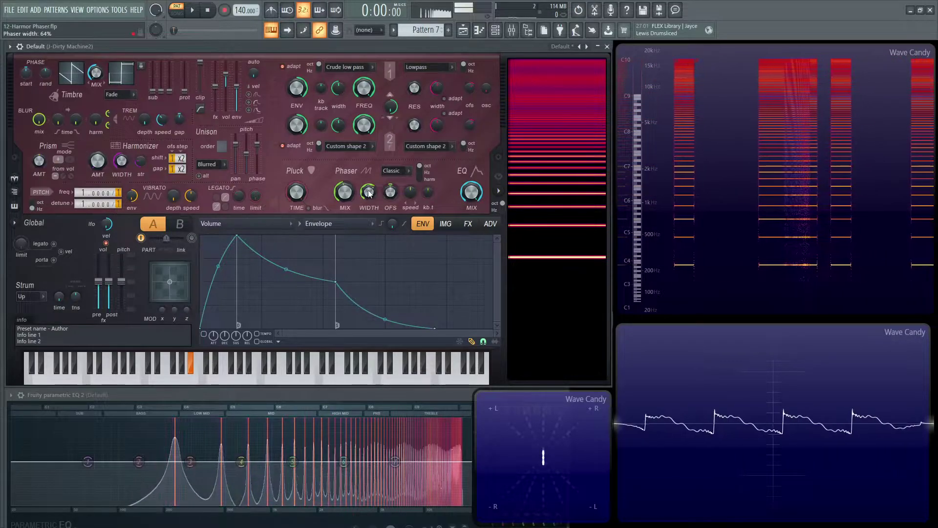
Reduce the phaser width to about 37% and play several different notes to compare the sound
{"action": "left_click_drag", "start_coordinate": [369, 194], "coordinate": [369, 198]}
{"action": "key", "text": "j"}
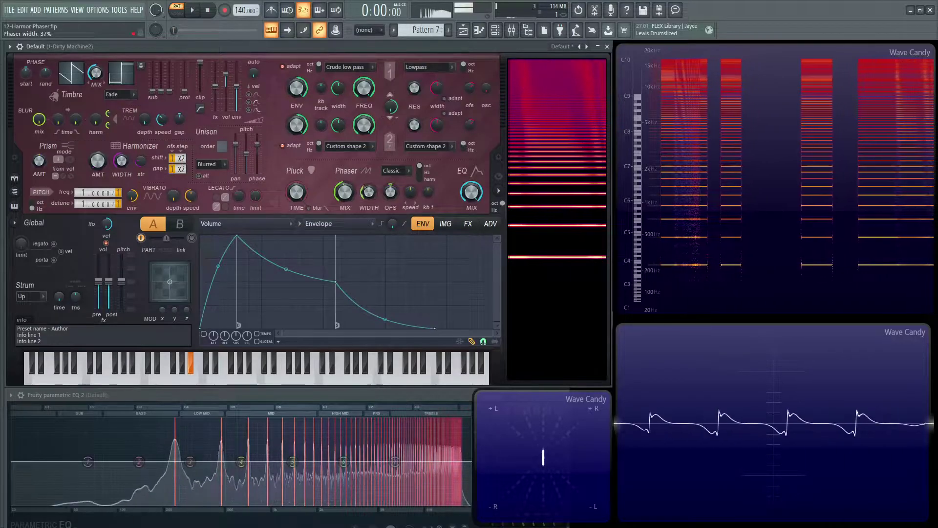
{"action": "key", "text": "r"}
{"action": "key", "text": "3"}
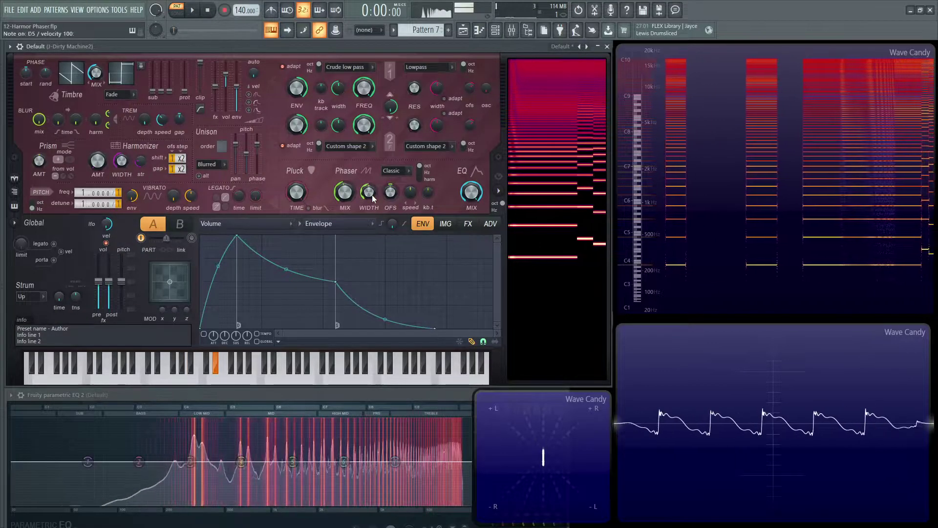
{"action": "key", "text": "w"}
{"action": "key", "text": "j"}
Widen the phaser again and play A#4 to hear the result
{"action": "left_click_drag", "start_coordinate": [373, 194], "coordinate": [373, 190]}
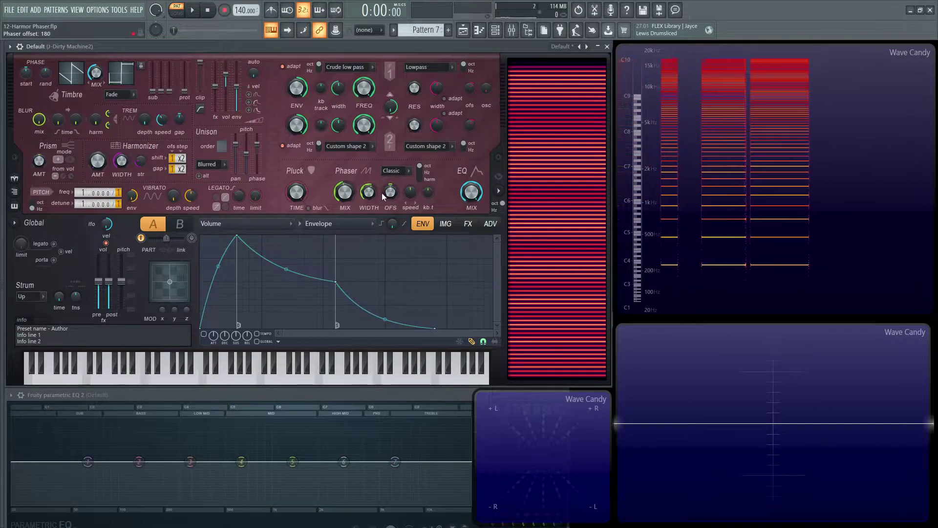
{"action": "key", "text": "j"}
{"action": "key", "text": "j"}
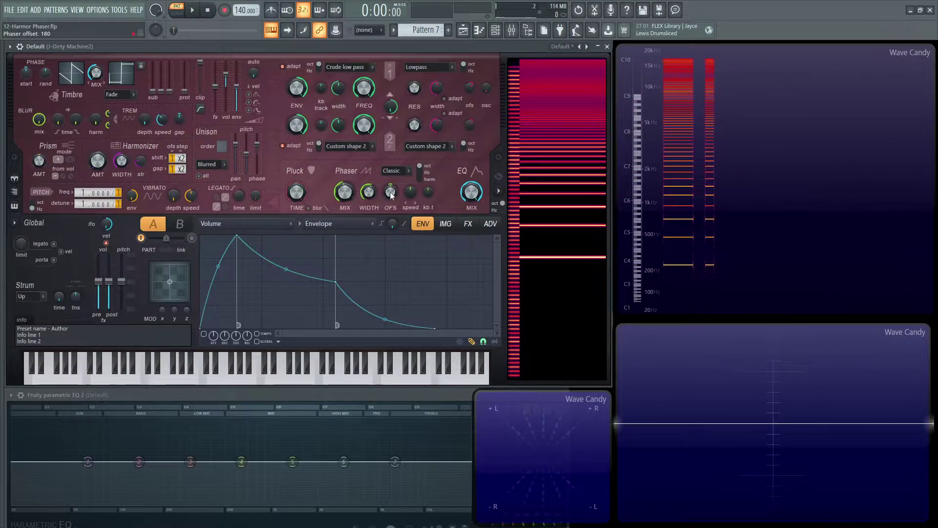
Sweep the phaser offset through about 56, 143, 240 and 213 while repeatedly playing A#4, and return it to centre
{"action": "key", "text": "j"}
{"action": "key", "text": "j"}
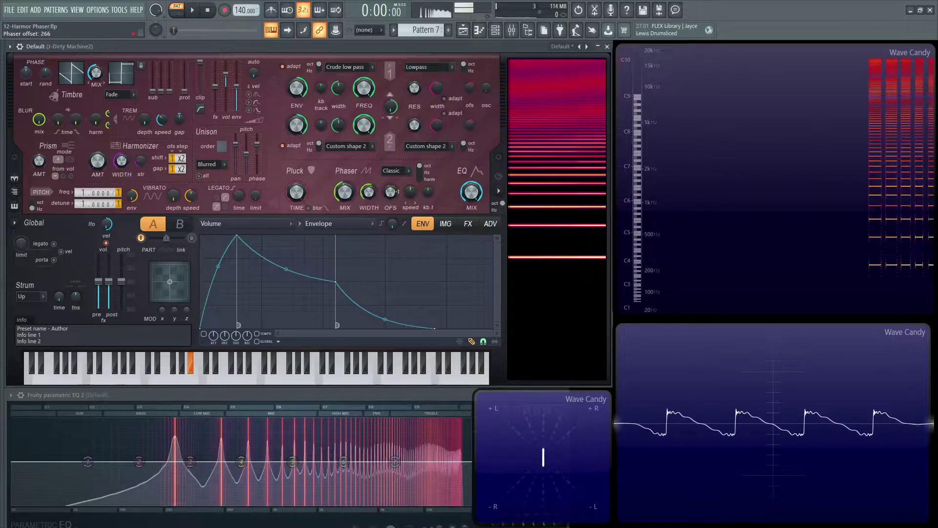
{"action": "key", "text": "j"}
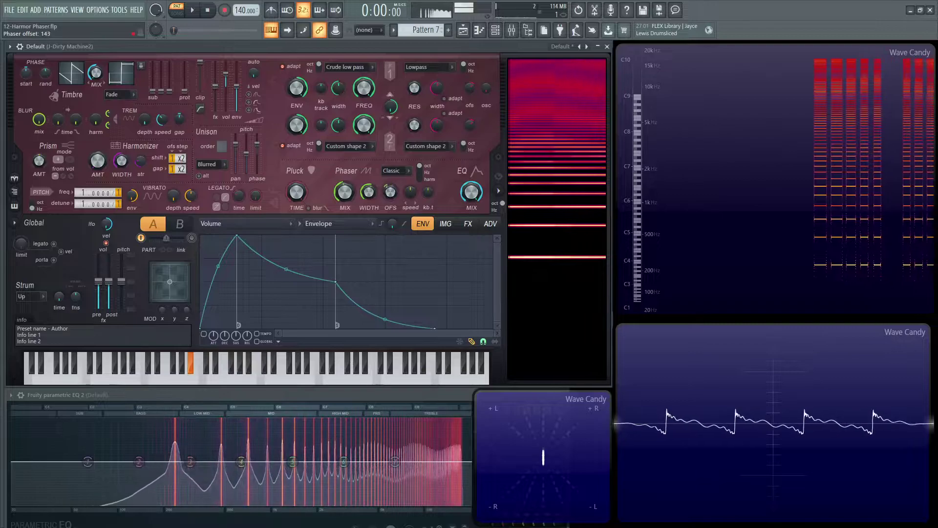
{"action": "key", "text": "j"}
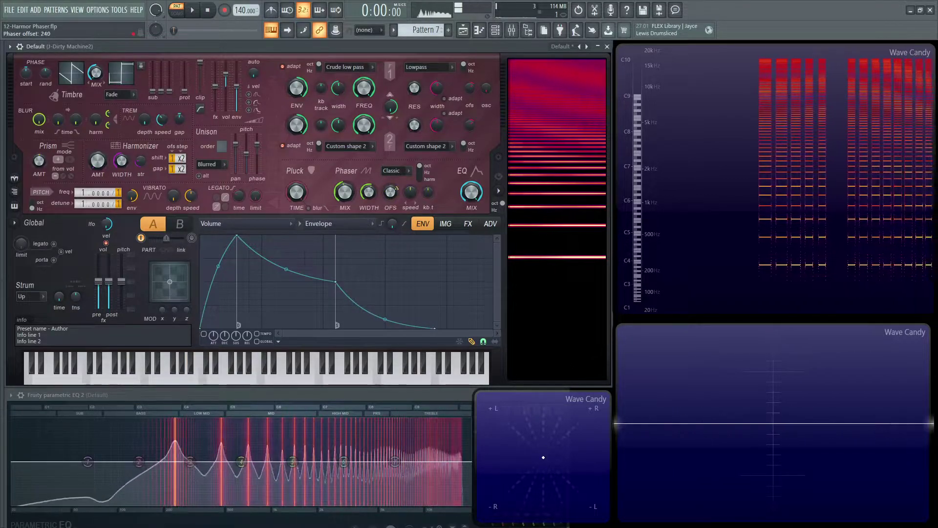
{"action": "key", "text": "j"}
{"action": "left_click_drag", "start_coordinate": [390, 192], "coordinate": [392, 222]}
{"action": "key", "text": "j"}
{"action": "key", "text": "j"}
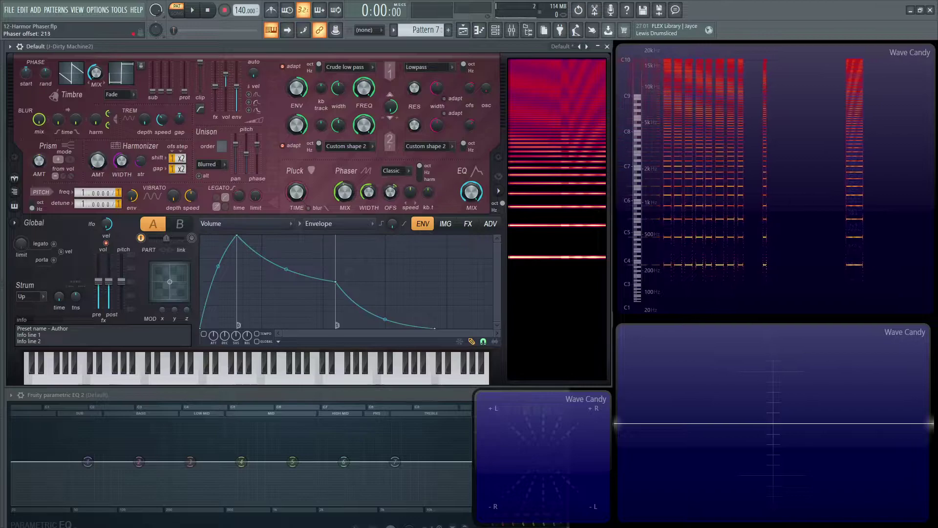
{"action": "key", "text": "j"}
{"action": "left_click_drag", "start_coordinate": [390, 192], "coordinate": [391, 191]}
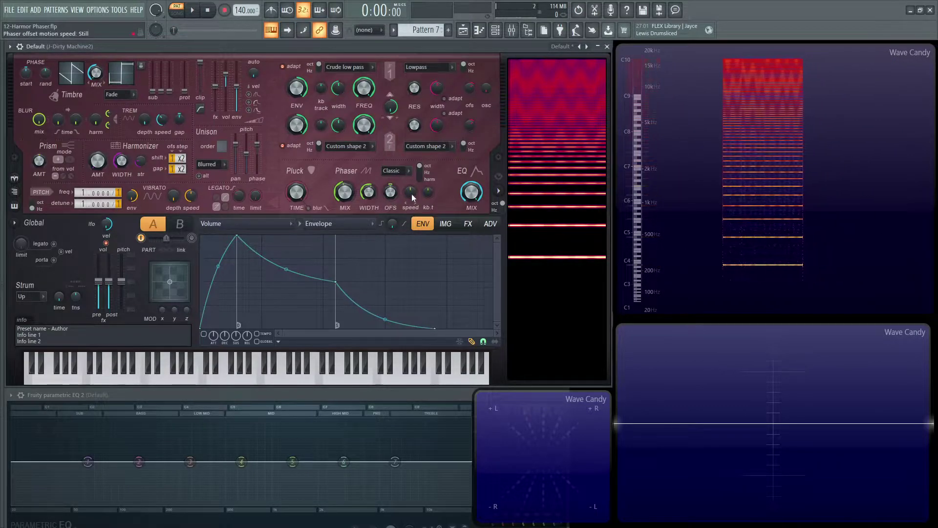
Set the phaser offset motion speed to 32:00 and increase it further while playing A#4
{"action": "left_click_drag", "start_coordinate": [412, 197], "coordinate": [412, 195]}
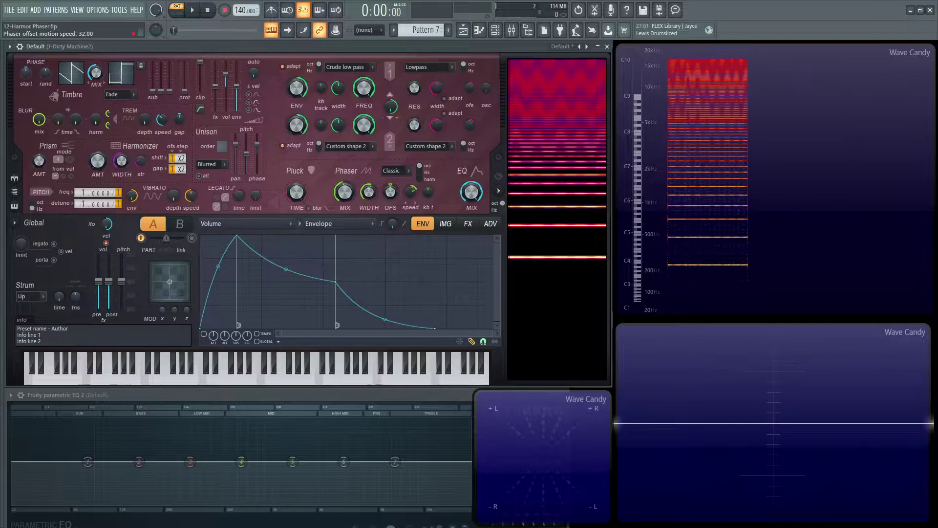
{"action": "key", "text": "j"}
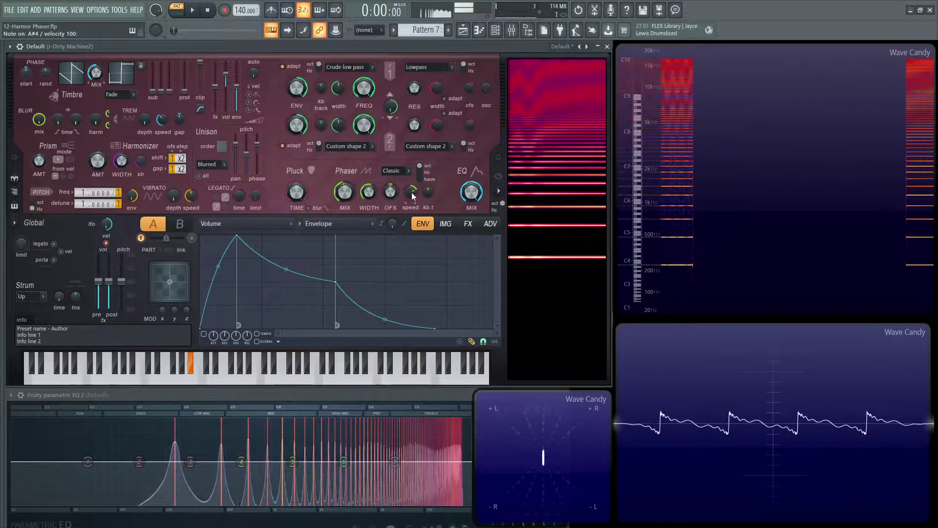
{"action": "left_click_drag", "start_coordinate": [411, 194], "coordinate": [413, 191]}
{"action": "key", "text": "j"}
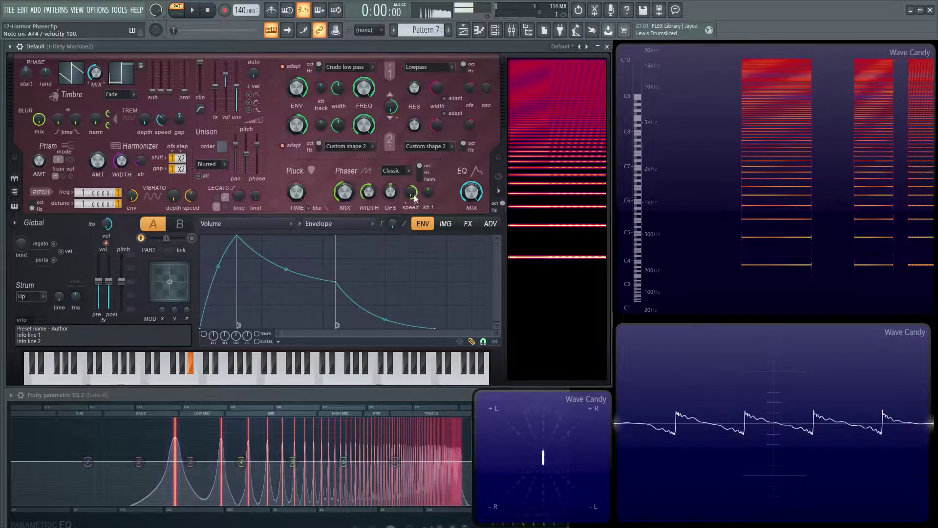
Slow the phaser motion speed to 103:12, raise it again, and bring it back down to a moderate setting
{"action": "left_click_drag", "start_coordinate": [411, 190], "coordinate": [410, 194]}
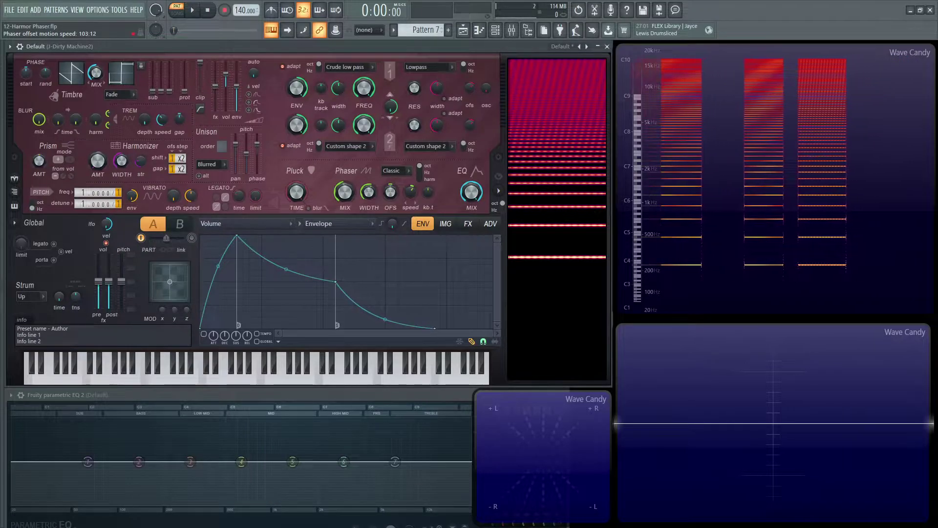
{"action": "left_click_drag", "start_coordinate": [410, 192], "coordinate": [417, 189]}
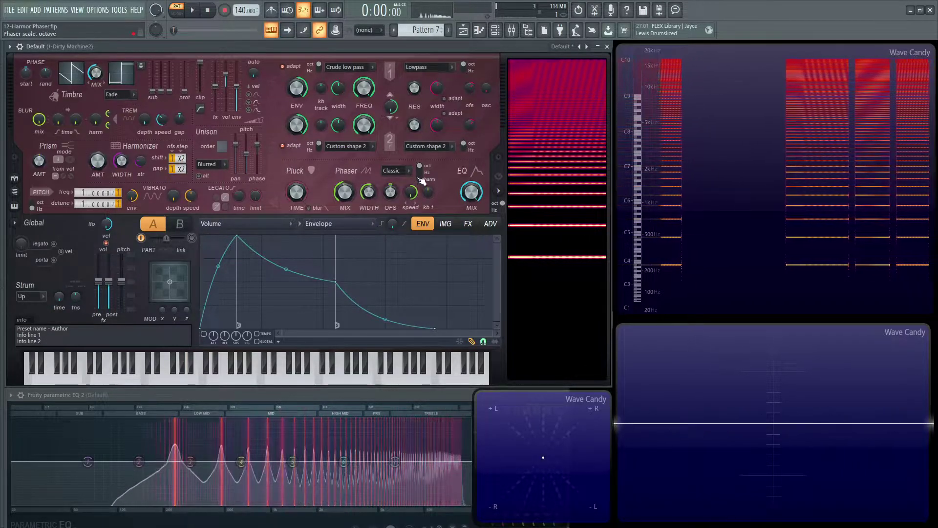
{"action": "left_click_drag", "start_coordinate": [415, 198], "coordinate": [415, 213]}
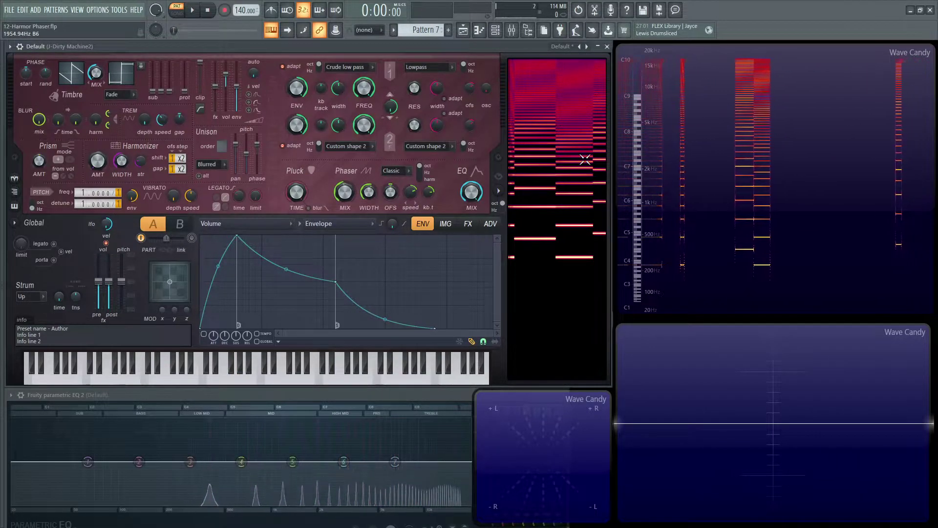
Play low and high notes to hear the effect of 100% key tracking on the phaser offset
{"action": "key", "text": "j"}
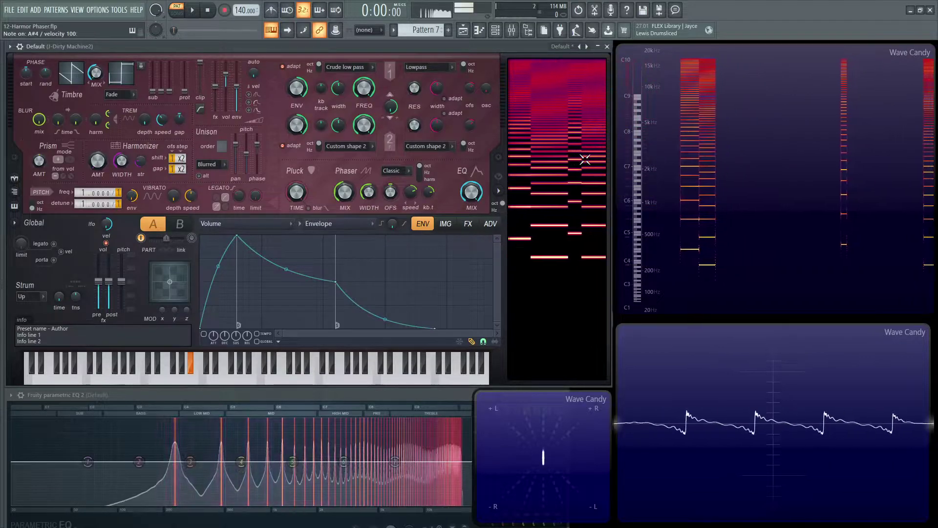
{"action": "key", "text": "q"}
{"action": "key", "text": "w"}
{"action": "key", "text": "3"}
{"action": "key", "text": "w"}
{"action": "key", "text": "q"}
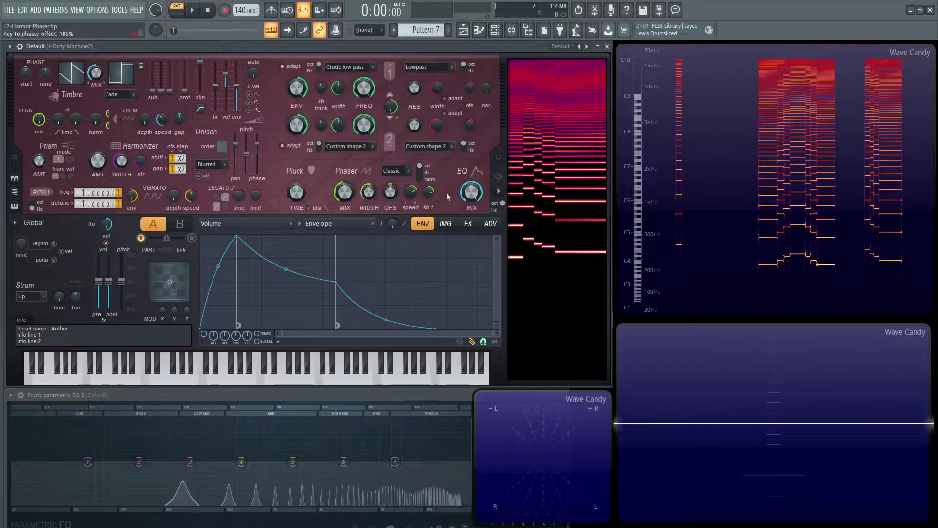
Reload the Default preset and play A#4
{"action": "left_click", "coordinate": [569, 46]}
{"action": "left_click", "coordinate": [588, 190]}
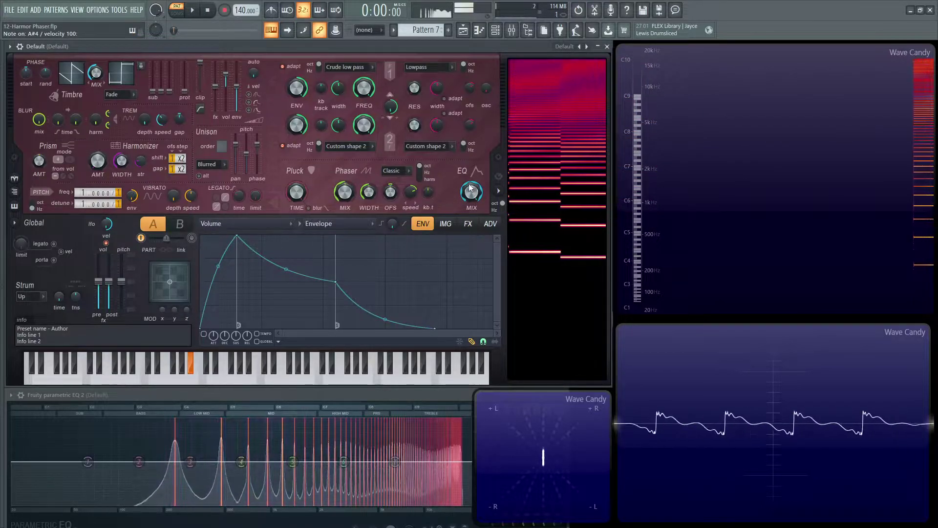
{"action": "key", "text": "j"}
Switch the phaser scale to Hz and play notes to compare it with the octave scale
{"action": "left_click", "coordinate": [420, 172]}
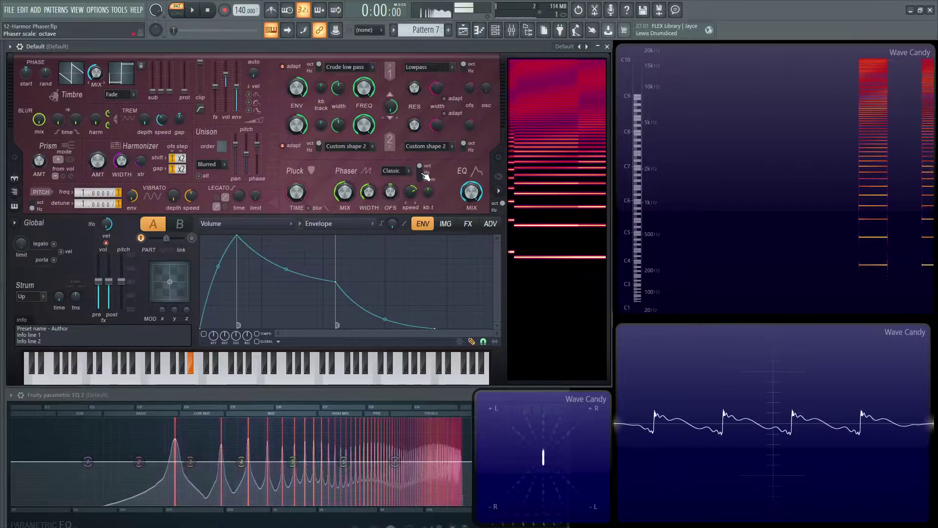
{"action": "key", "text": "j"}
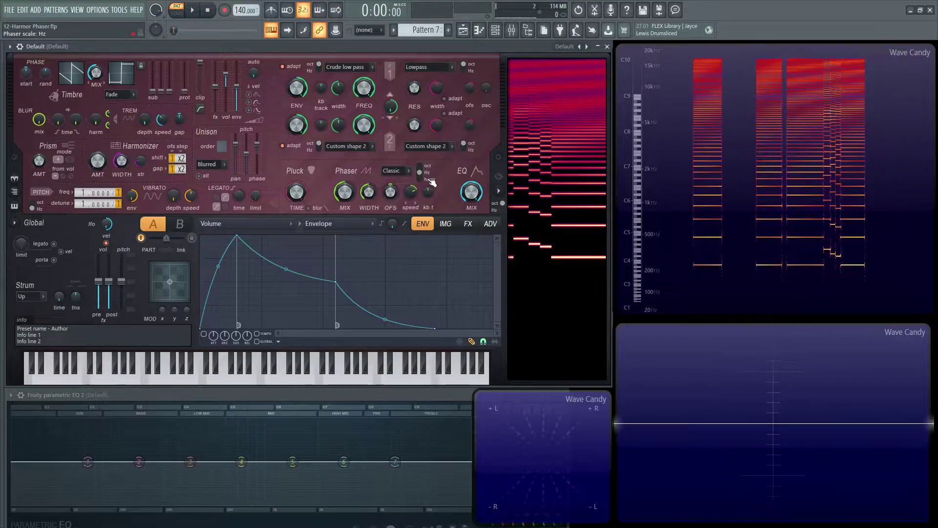
{"action": "key", "text": "j"}
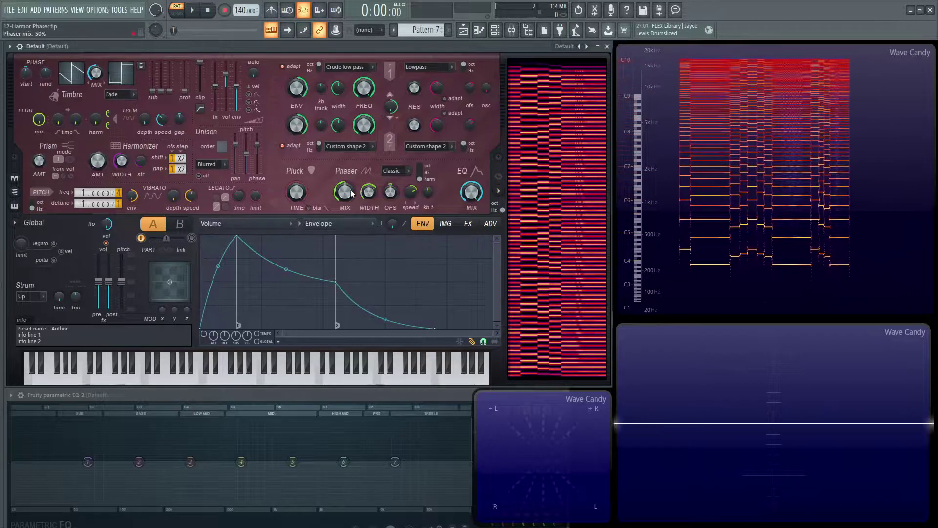
Set the unison order to 4 and adjust the phaser offset while notes play
{"action": "left_click_drag", "start_coordinate": [222, 146], "coordinate": [222, 123]}
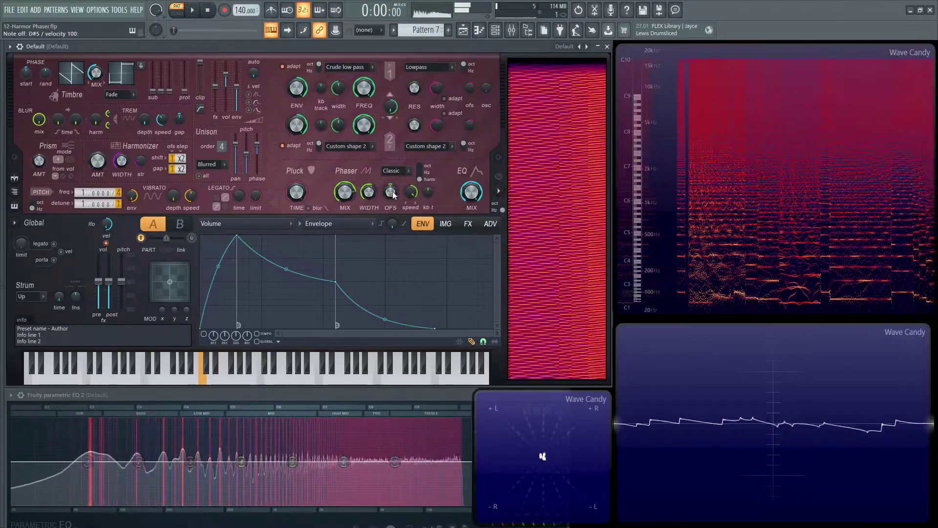
{"action": "left_click_drag", "start_coordinate": [390, 192], "coordinate": [373, 200]}
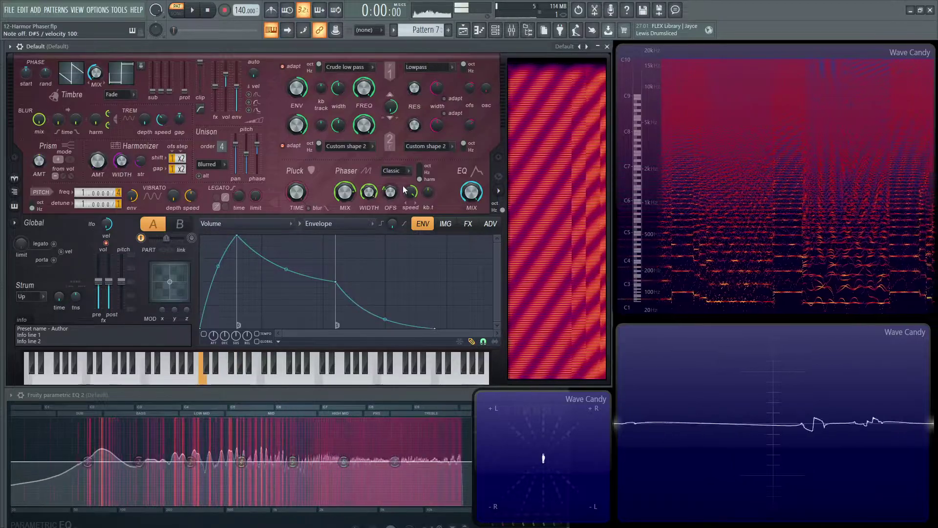
Review the list of phaser types and play several notes with the Classic type
{"action": "left_click", "coordinate": [401, 171]}
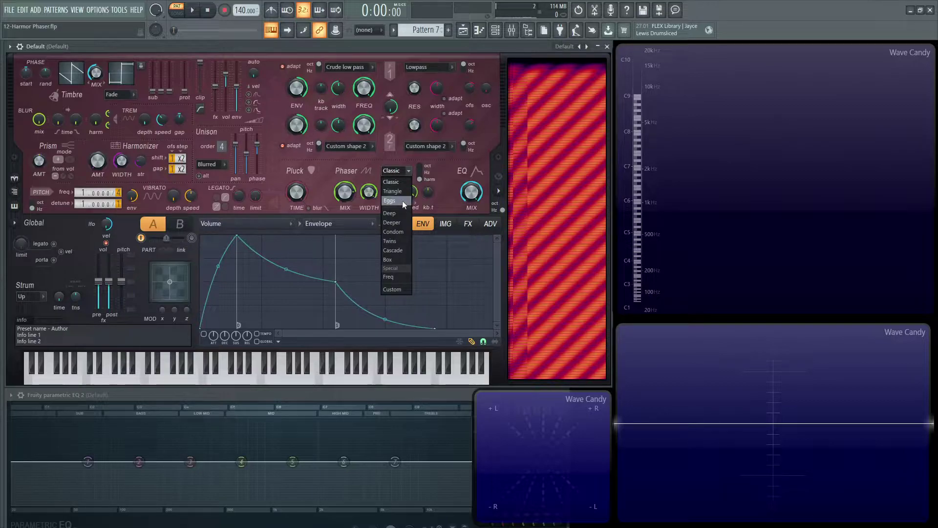
{"action": "left_click", "coordinate": [370, 195]}
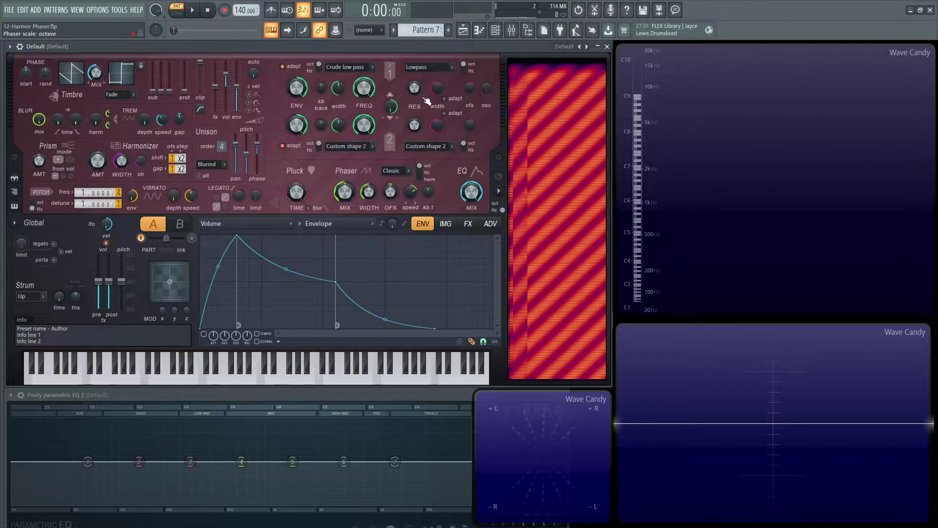
{"action": "key", "text": "r"}
{"action": "key", "text": "j"}
{"action": "key", "text": "3"}
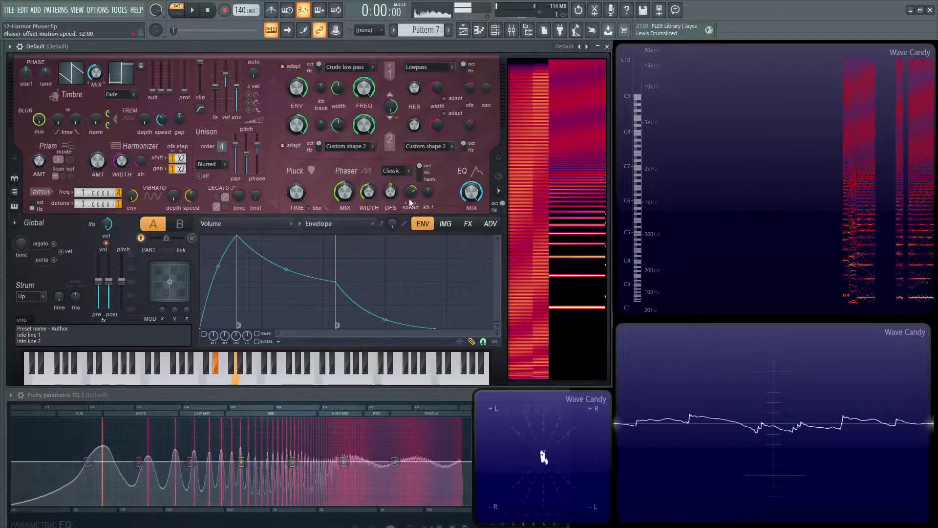
Switch the phaser type to Triangle and then to Eggs to compare their sound
{"action": "left_click", "coordinate": [394, 171]}
{"action": "left_click", "coordinate": [393, 188]}
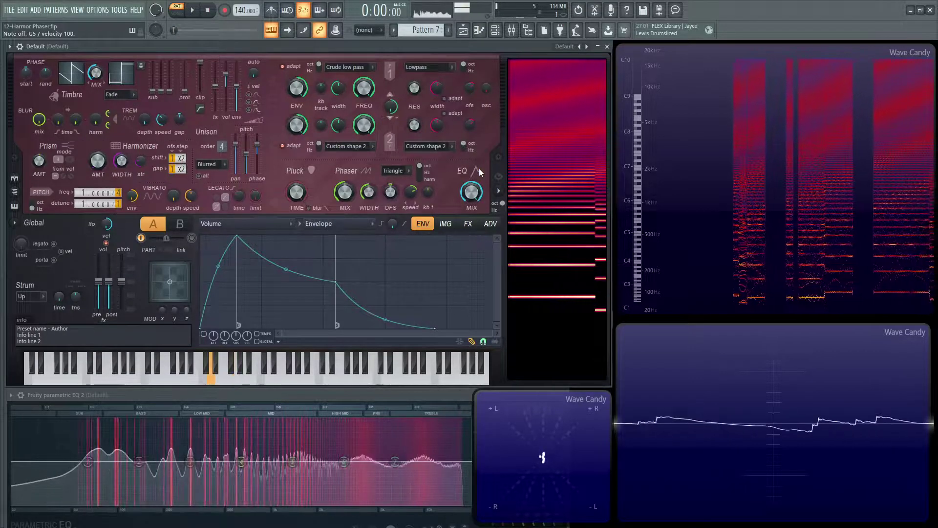
{"action": "left_click", "coordinate": [395, 172]}
{"action": "left_click", "coordinate": [389, 200]}
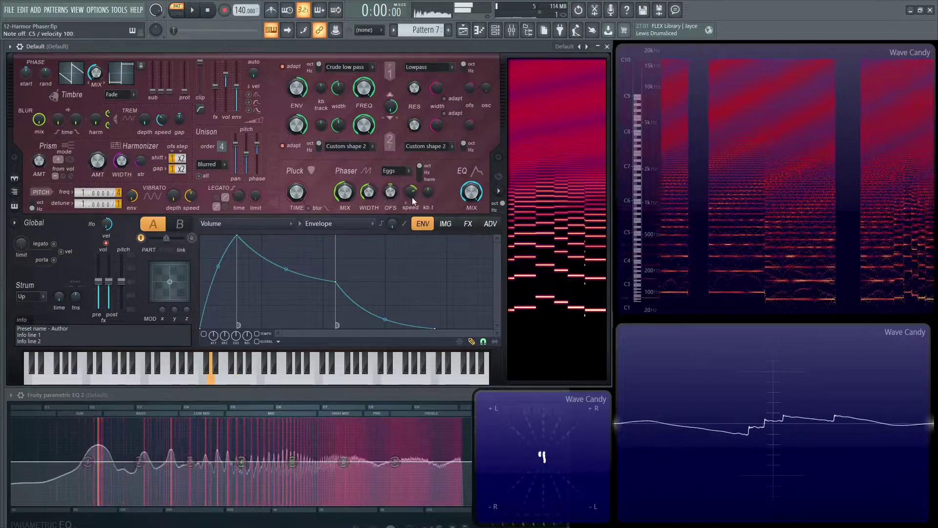
Adjust the phaser motion speed and set the phaser scale to harmonic
{"action": "mouse_move", "coordinate": [411, 192]}
{"action": "left_mouse_down"}
{"action": "mouse_move", "coordinate": [411, 178]}
{"action": "mouse_move", "coordinate": [419, 183]}
{"action": "left_mouse_up"}
{"action": "left_click", "coordinate": [426, 174]}
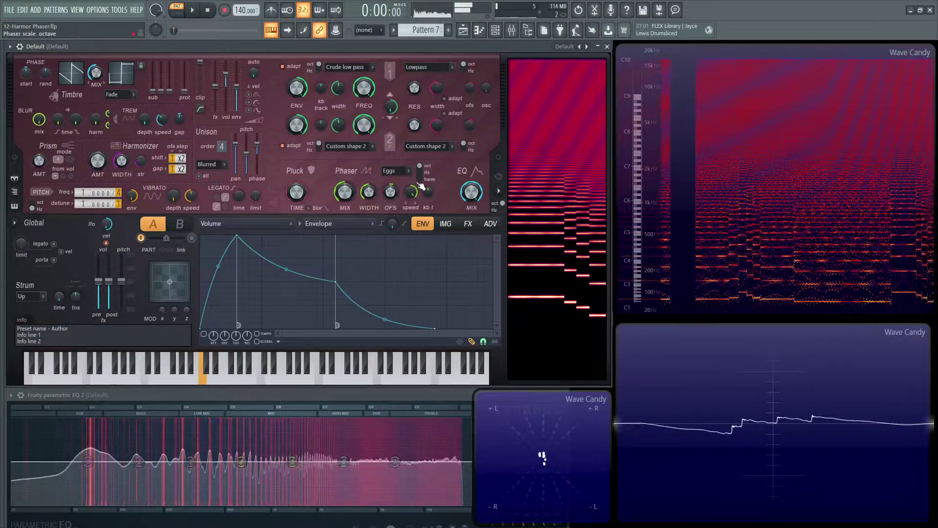
{"action": "left_click", "coordinate": [426, 179]}
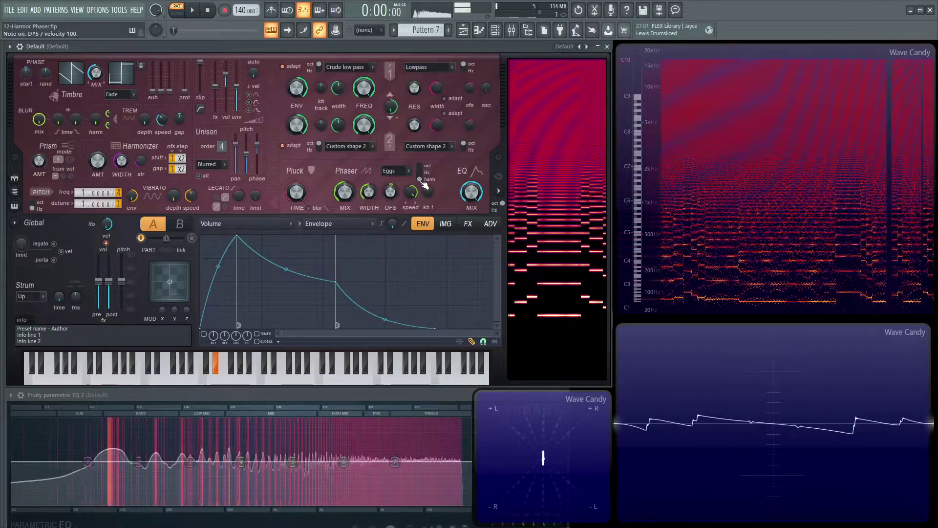
Review the remaining phaser types and set the phaser type to Deep
{"action": "left_click", "coordinate": [397, 172]}
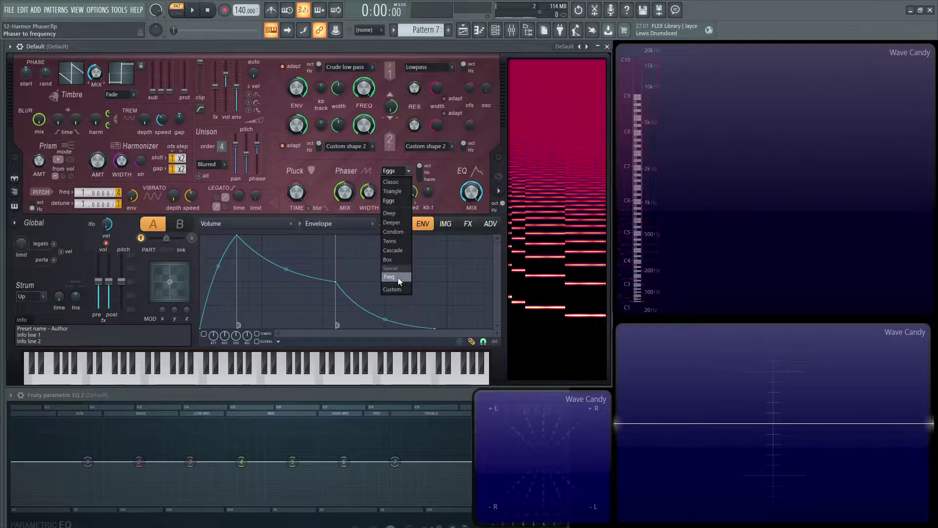
{"action": "left_click", "coordinate": [381, 213]}
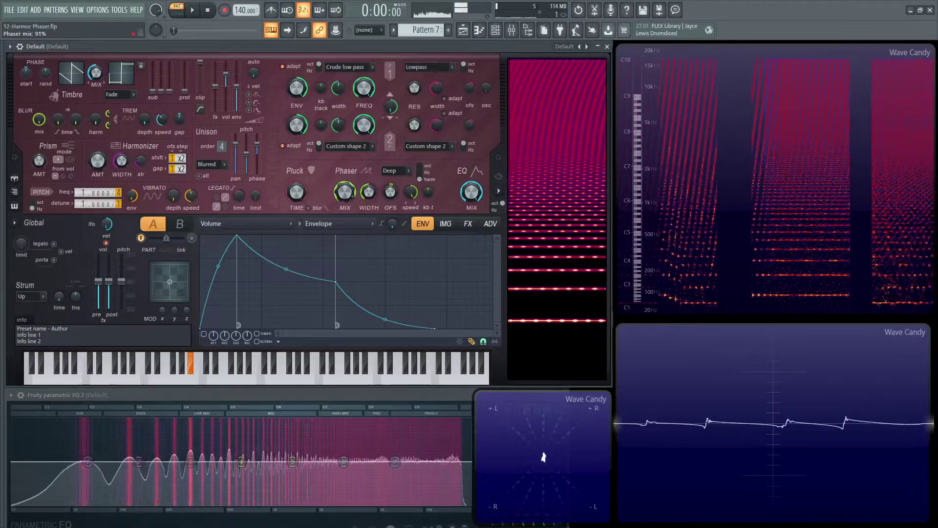
Try Classic and Rubber distortion on the Deep phaser sound, turn the distortion off, and return to the envelope editor
{"action": "left_click", "coordinate": [468, 223]}
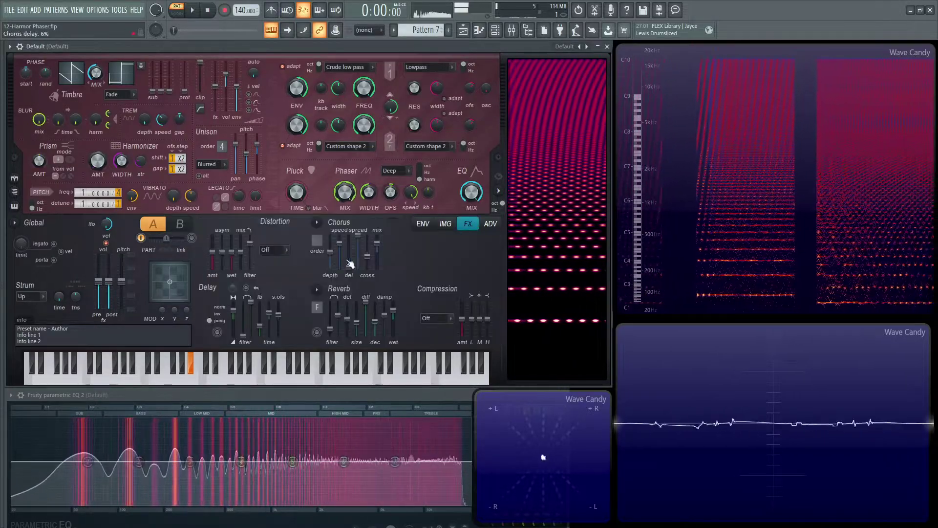
{"action": "left_click", "coordinate": [277, 249]}
{"action": "left_click", "coordinate": [276, 274]}
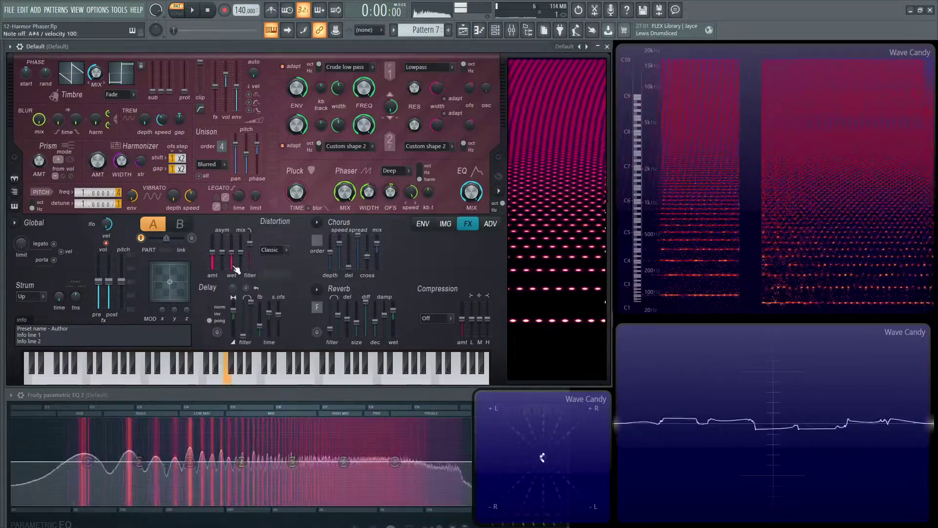
{"action": "left_click", "coordinate": [279, 251]}
{"action": "left_click", "coordinate": [281, 328]}
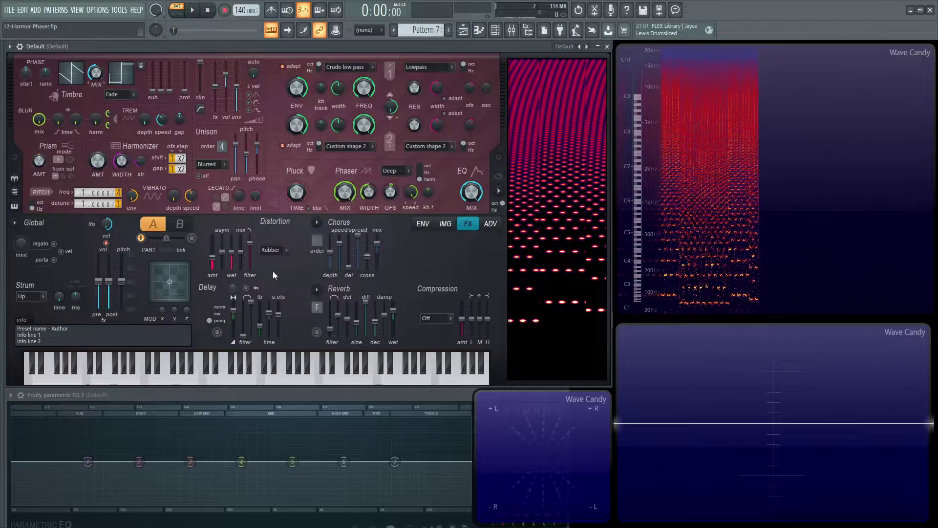
{"action": "left_click", "coordinate": [273, 250]}
{"action": "left_click", "coordinate": [278, 251]}
{"action": "left_click", "coordinate": [423, 223]}
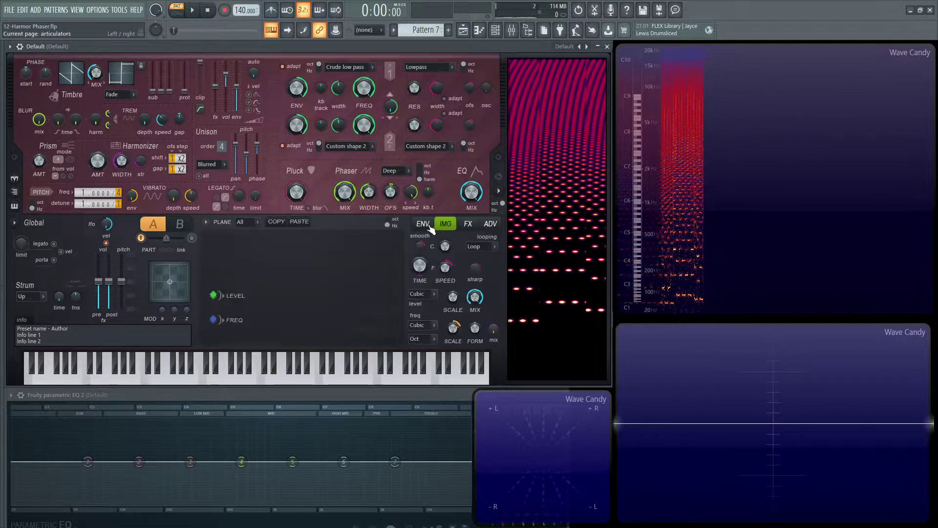
Set the phaser type to Deeper, vary the mix, and adjust the motion speed to about 4:00
{"action": "left_click", "coordinate": [405, 171]}
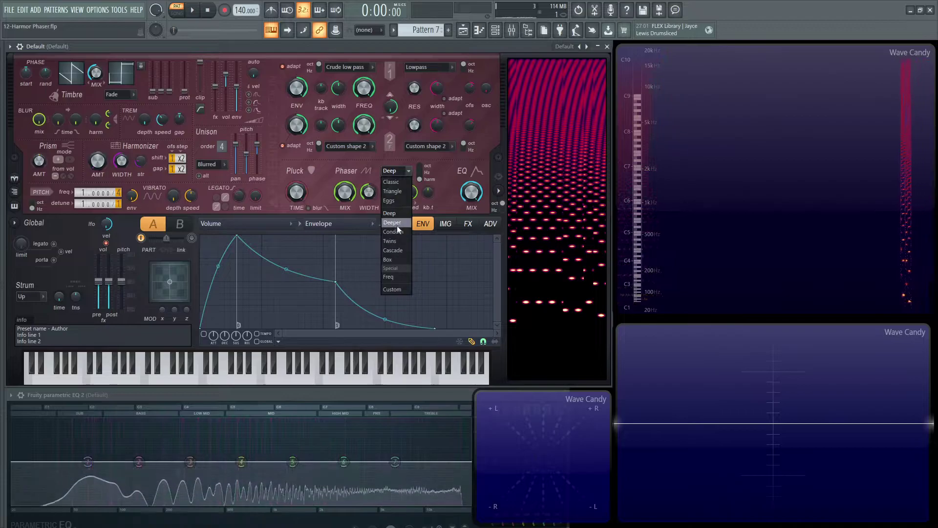
{"action": "left_click", "coordinate": [394, 223]}
{"action": "left_click_drag", "start_coordinate": [345, 192], "coordinate": [345, 218]}
{"action": "left_click_drag", "start_coordinate": [410, 192], "coordinate": [410, 189]}
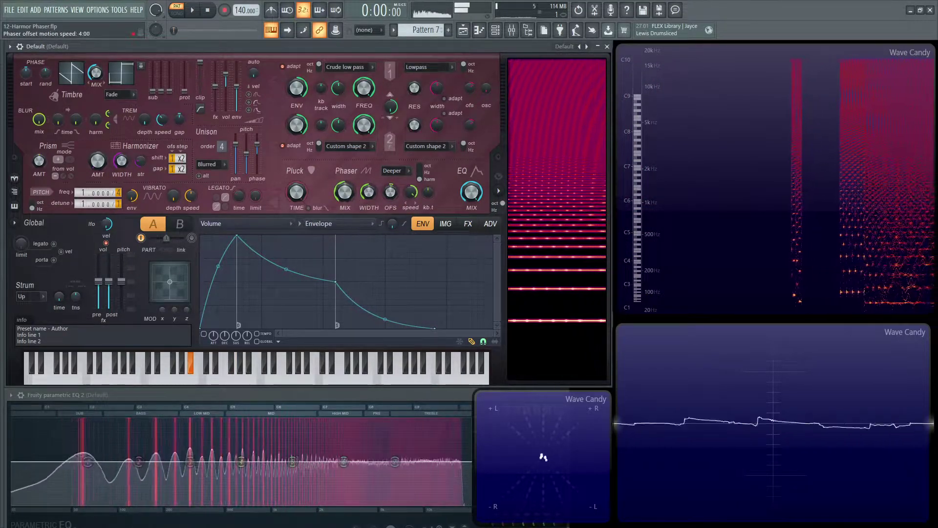
Set the Default mixer track's volume to about 51% and return to the synthesizer
{"action": "key", "text": "F9"}
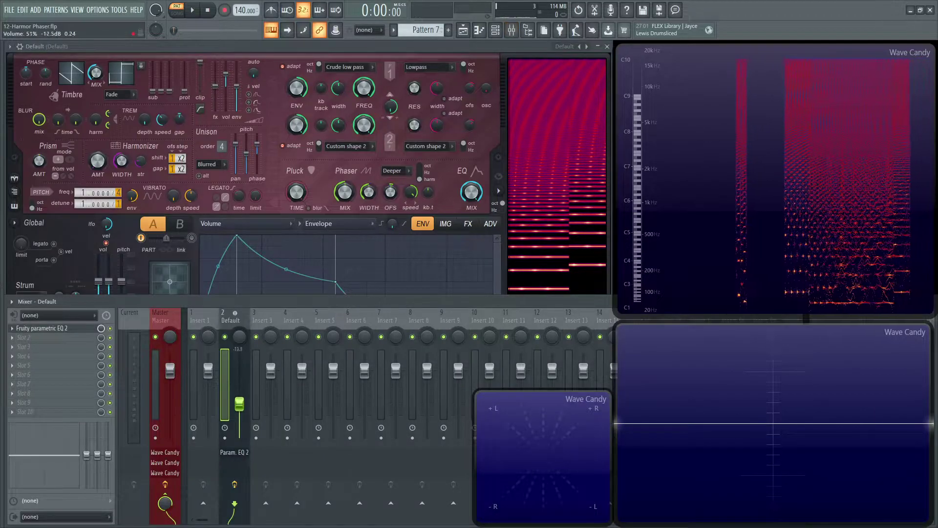
{"action": "key", "text": "F9"}
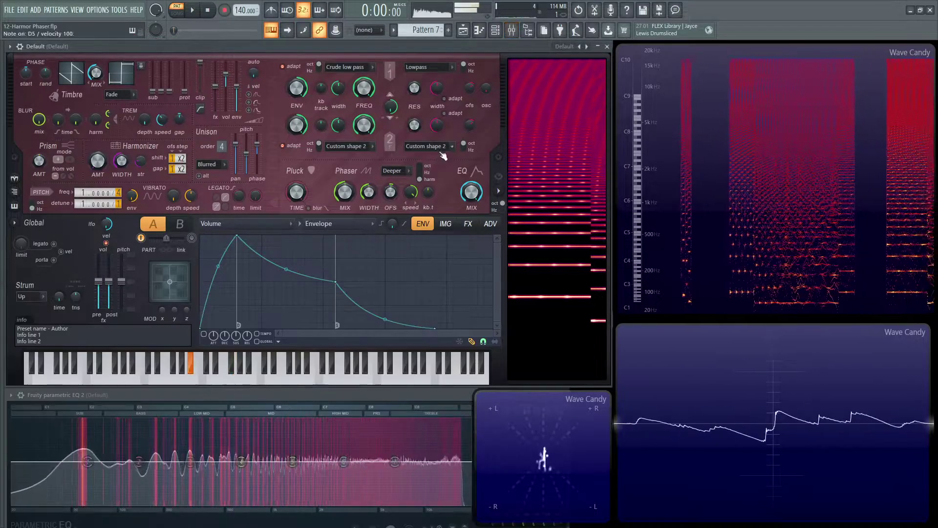
Switch the phaser scale to Hz and play notes with the Deeper type
{"action": "left_click", "coordinate": [422, 173]}
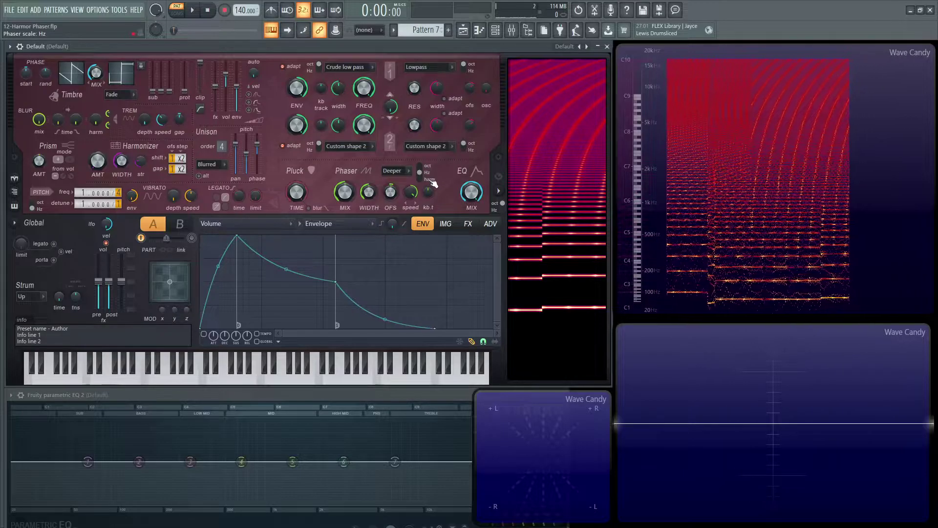
{"action": "key", "text": "t"}
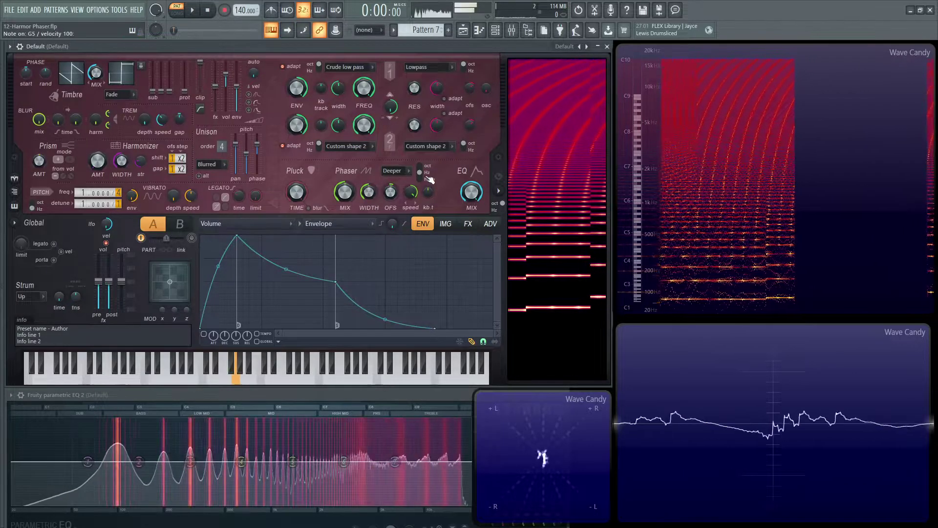
{"action": "key", "text": "w"}
{"action": "key", "text": "q"}
{"action": "key", "text": "t"}
Change the phaser scale to octave and play notes to compare it with the Hz scale
{"action": "left_click", "coordinate": [420, 166]}
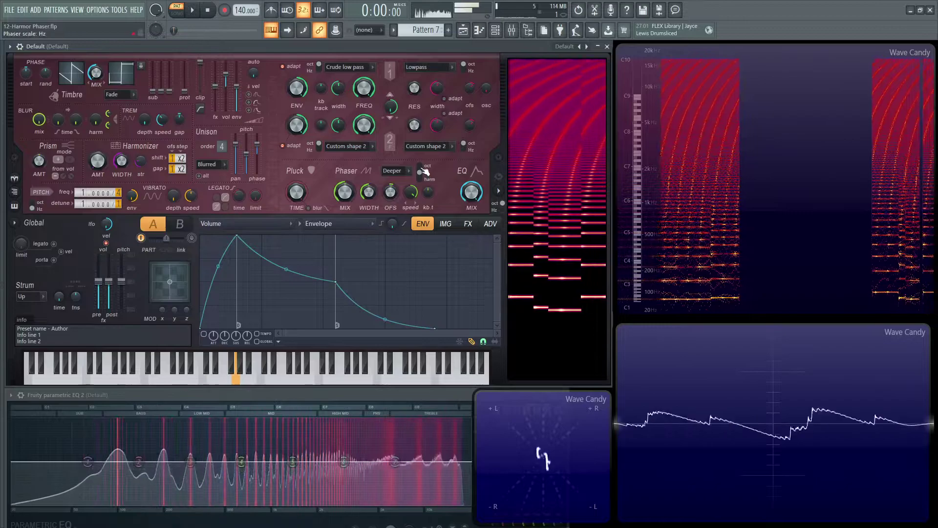
{"action": "key", "text": "t"}
{"action": "key", "text": "w"}
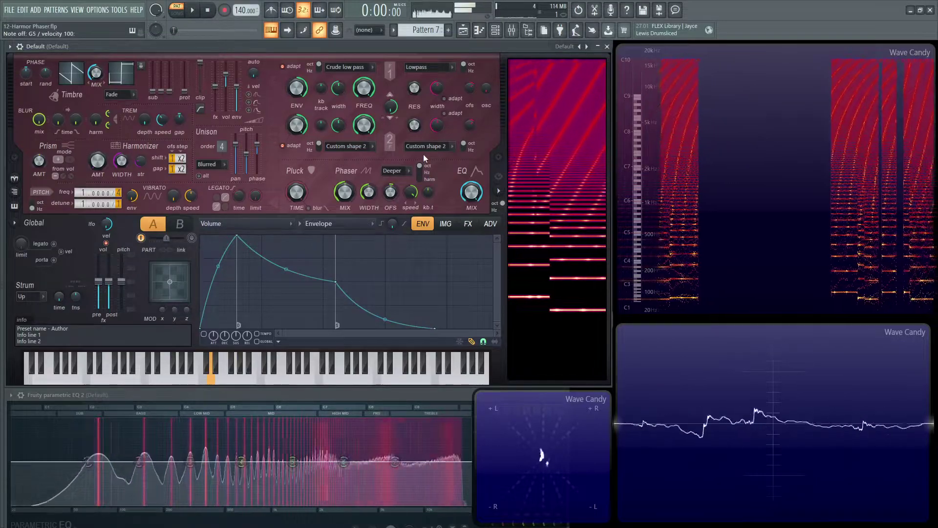
Set the phaser type to Condom and vary the phaser width and mix while notes play
{"action": "left_click", "coordinate": [394, 171]}
{"action": "left_click", "coordinate": [392, 233]}
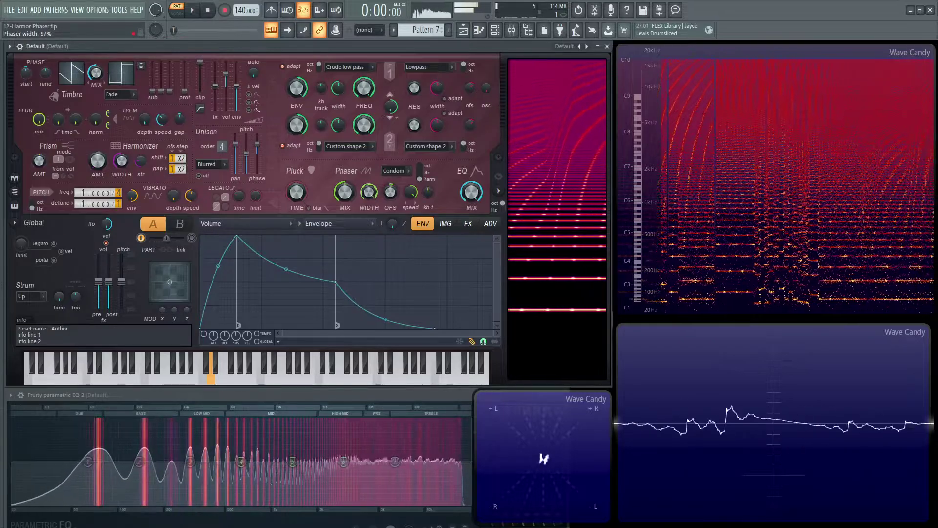
{"action": "left_click_drag", "start_coordinate": [345, 193], "coordinate": [345, 161]}
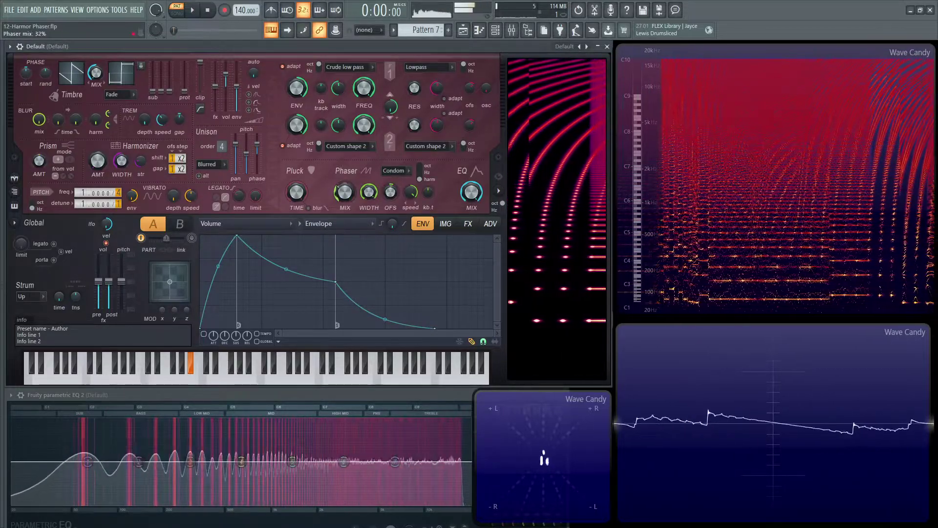
Set the phaser type to Twins and the phaser scale to Hz
{"action": "left_click", "coordinate": [405, 172]}
{"action": "left_click", "coordinate": [400, 241]}
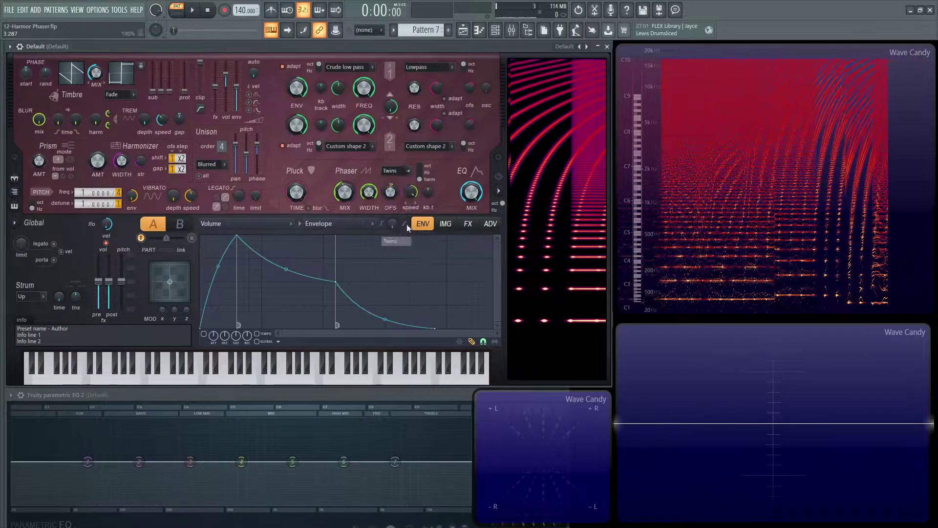
{"action": "left_click", "coordinate": [421, 173]}
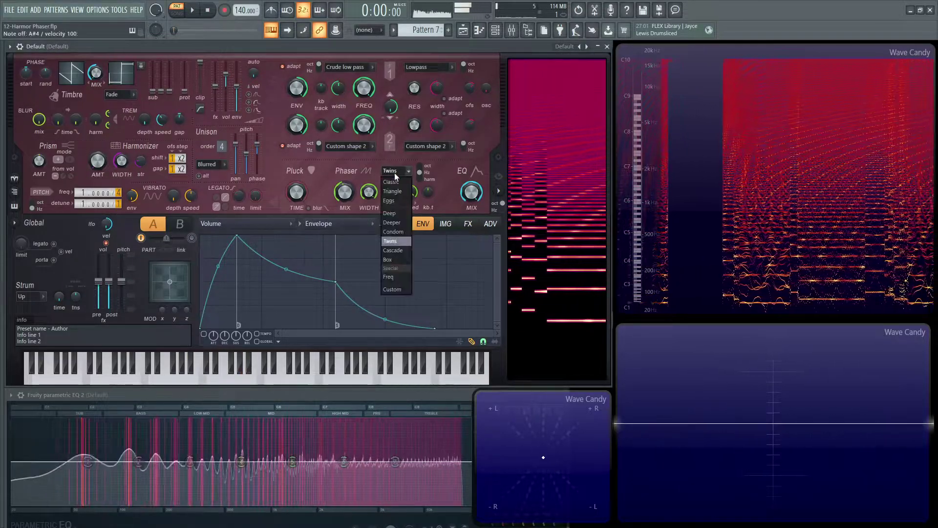
Switch the phaser type to Cascade to hear it, and then to Box
{"action": "left_click", "coordinate": [401, 250]}
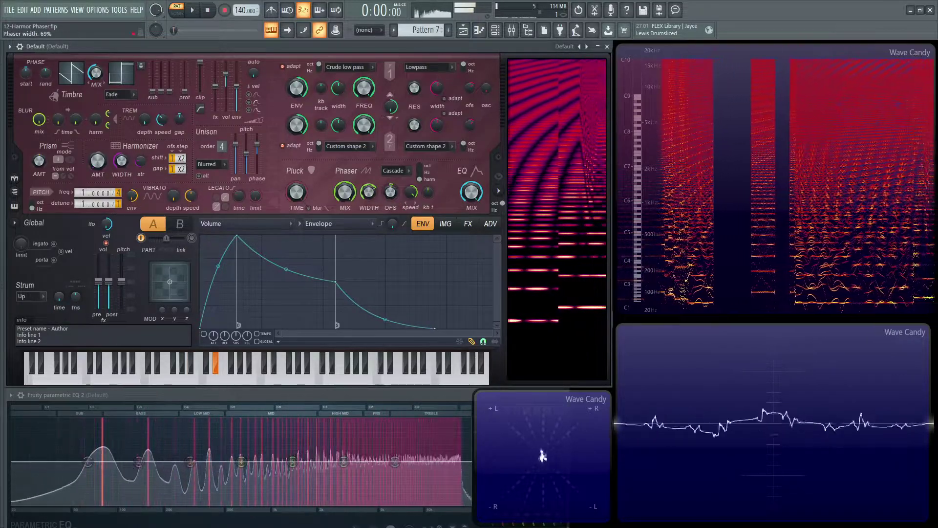
{"action": "left_click", "coordinate": [403, 171]}
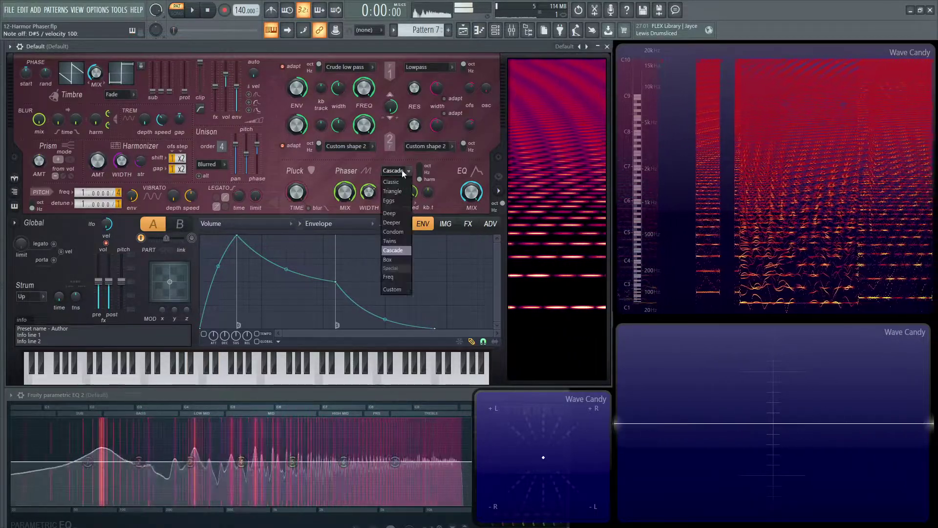
{"action": "left_click", "coordinate": [398, 260]}
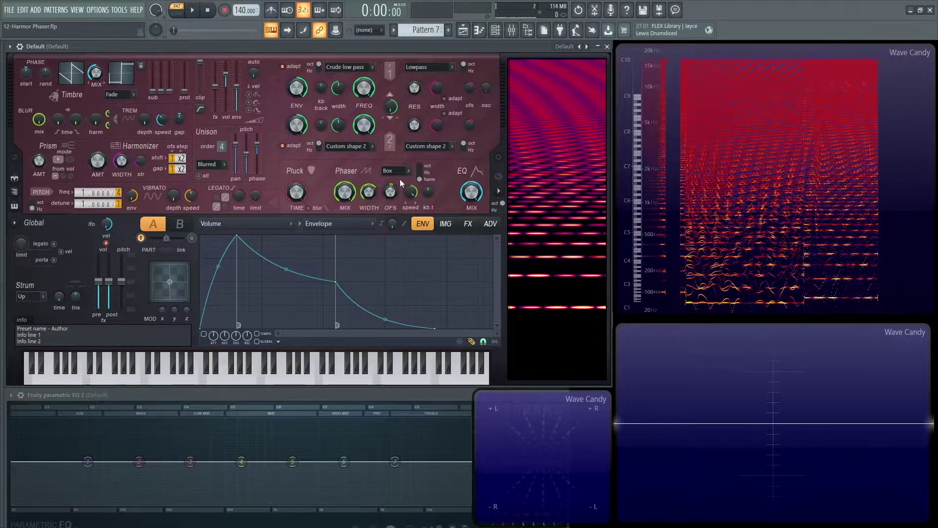
Play notes with the Box phaser and try raising the harmonic protection level in the Timbre section
{"action": "key", "text": "t"}
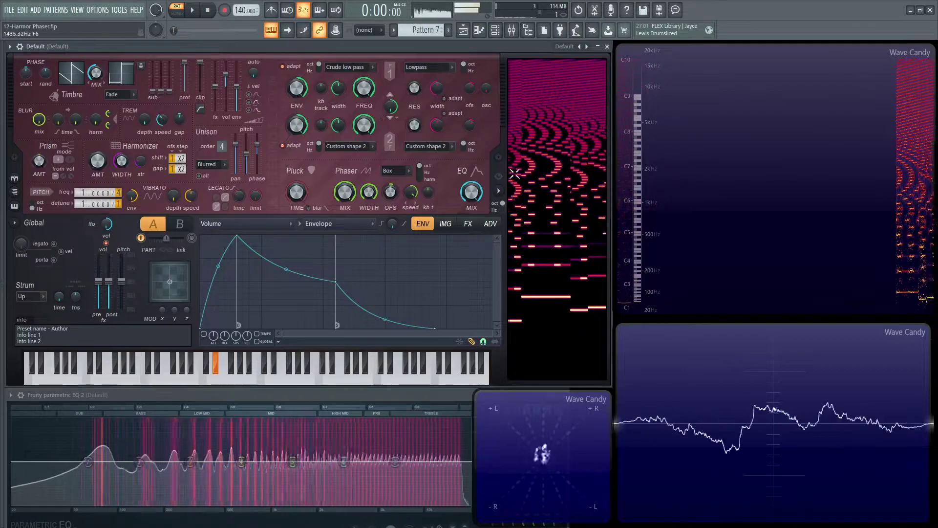
{"action": "mouse_move", "coordinate": [188, 73]}
{"action": "left_mouse_down"}
{"action": "mouse_move", "coordinate": [189, 102]}
{"action": "mouse_move", "coordinate": [184, 62]}
{"action": "left_mouse_up"}
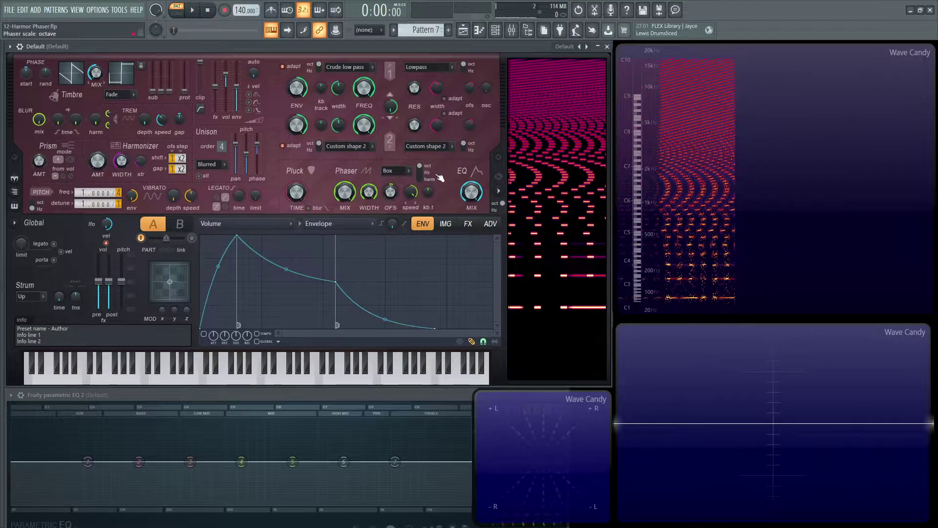
Compare the Hz and harmonic phaser scales on the Box type, varying the phaser width and lowering the mix
{"action": "left_click", "coordinate": [422, 173]}
{"action": "left_click", "coordinate": [421, 179]}
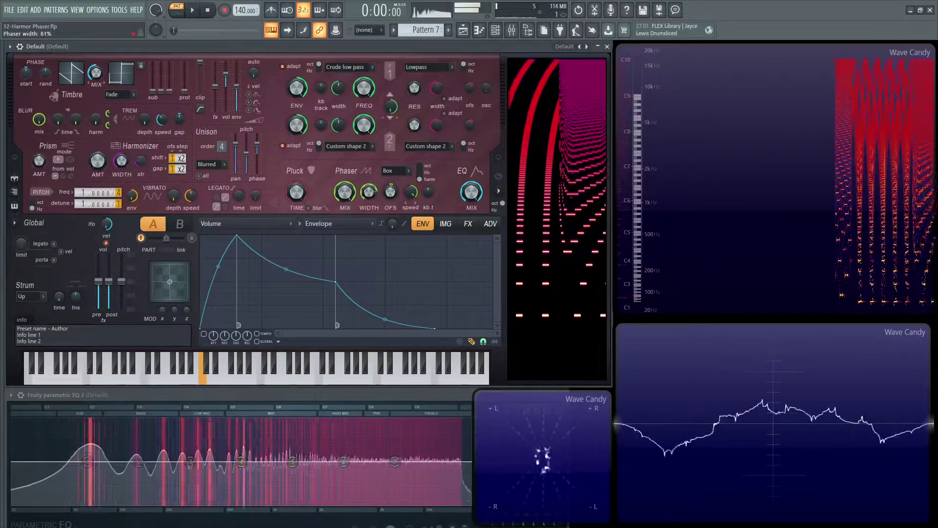
{"action": "mouse_move", "coordinate": [369, 192]}
{"action": "left_mouse_down"}
{"action": "mouse_move", "coordinate": [369, 218]}
{"action": "mouse_move", "coordinate": [369, 184]}
{"action": "left_mouse_up"}
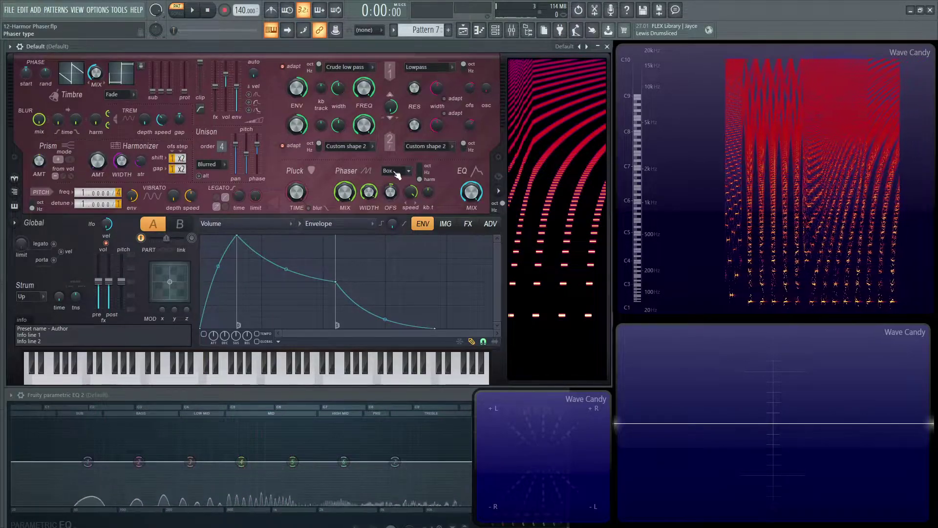
{"action": "left_click_drag", "start_coordinate": [346, 192], "coordinate": [346, 218]}
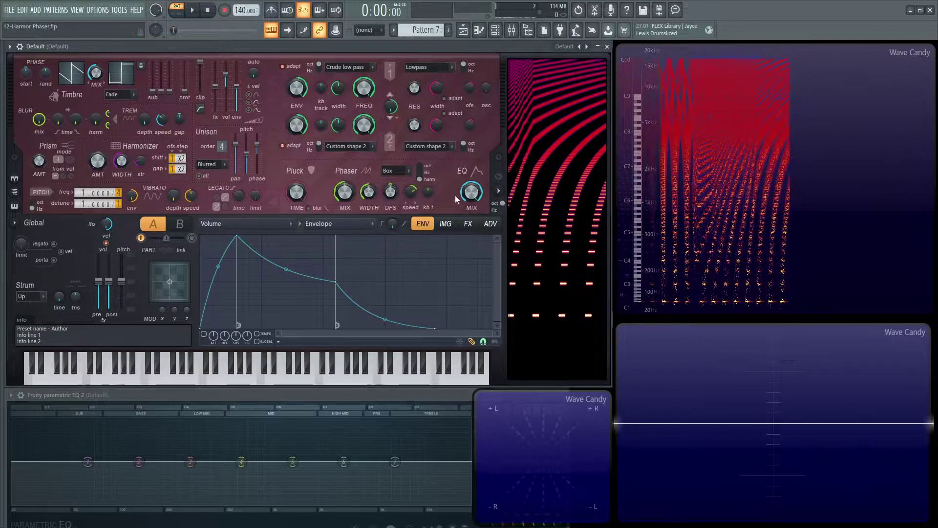
Set the phaser type to Freq with the octave scale, and lower the centre peak of the phaser shape to about 0.25
{"action": "left_click", "coordinate": [396, 171]}
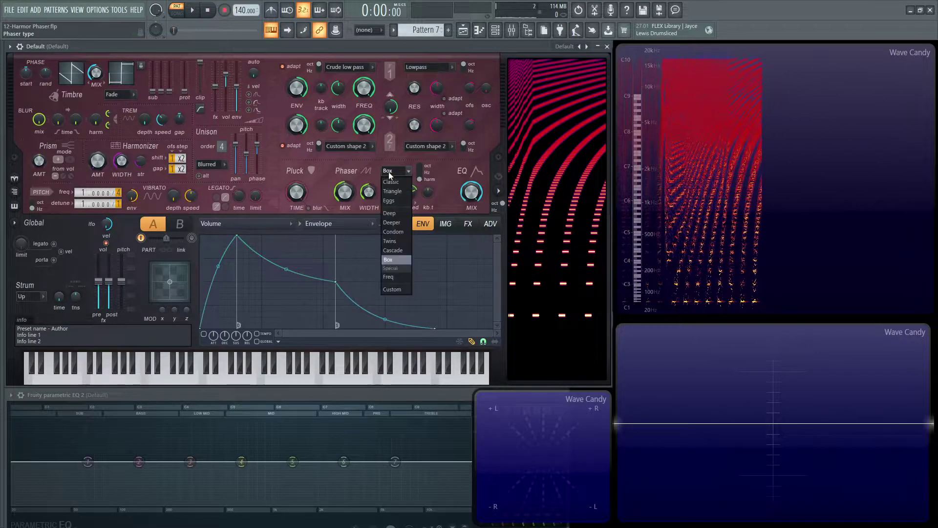
{"action": "left_click", "coordinate": [401, 277]}
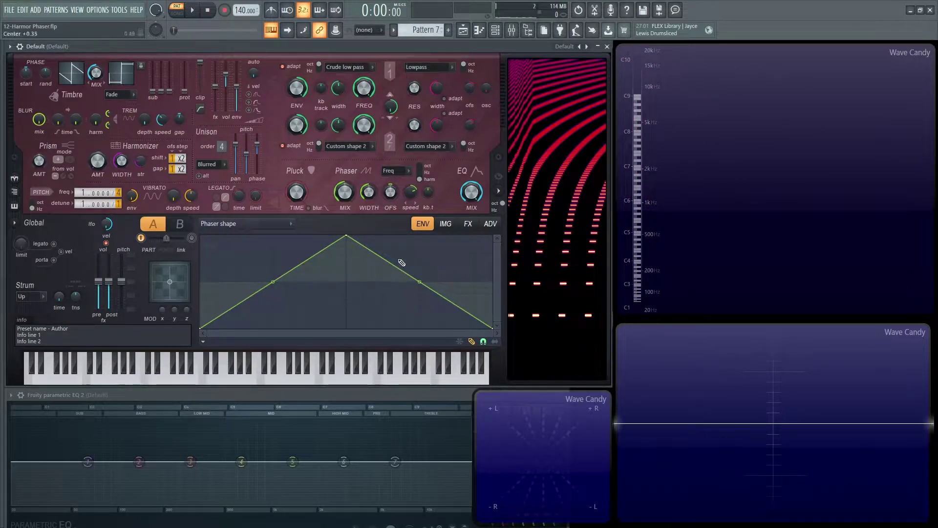
{"action": "left_click", "coordinate": [420, 166]}
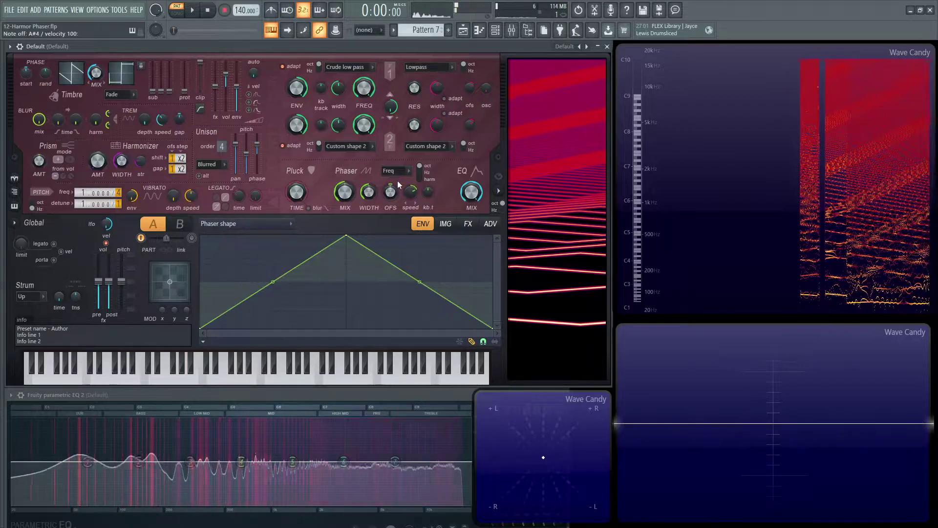
{"action": "left_click", "coordinate": [471, 341]}
{"action": "left_click_drag", "start_coordinate": [349, 238], "coordinate": [347, 269]}
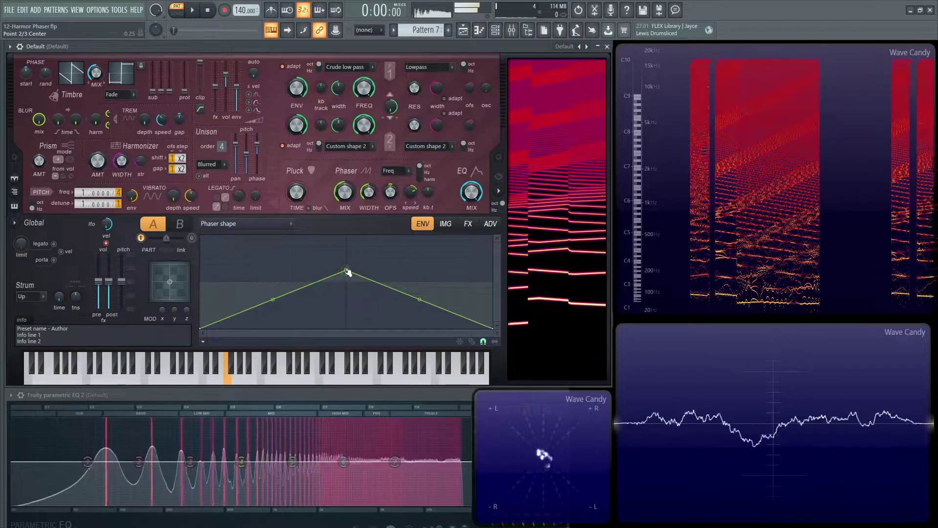
{"action": "mouse_move", "coordinate": [200, 326]}
{"action": "left_mouse_down"}
{"action": "mouse_move", "coordinate": [202, 294]}
{"action": "mouse_move", "coordinate": [203, 327]}
{"action": "left_mouse_up"}
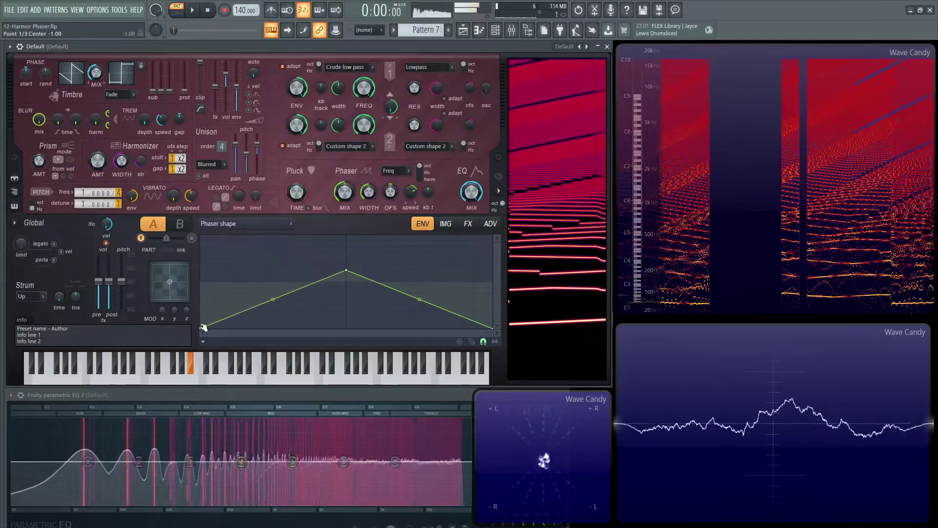
Add a tall peak on each side of the phaser shape's centre with low points between them, and raise the phaser mix
{"action": "right_click", "coordinate": [237, 270]}
{"action": "left_click_drag", "start_coordinate": [238, 270], "coordinate": [273, 328]}
{"action": "right_click", "coordinate": [285, 250]}
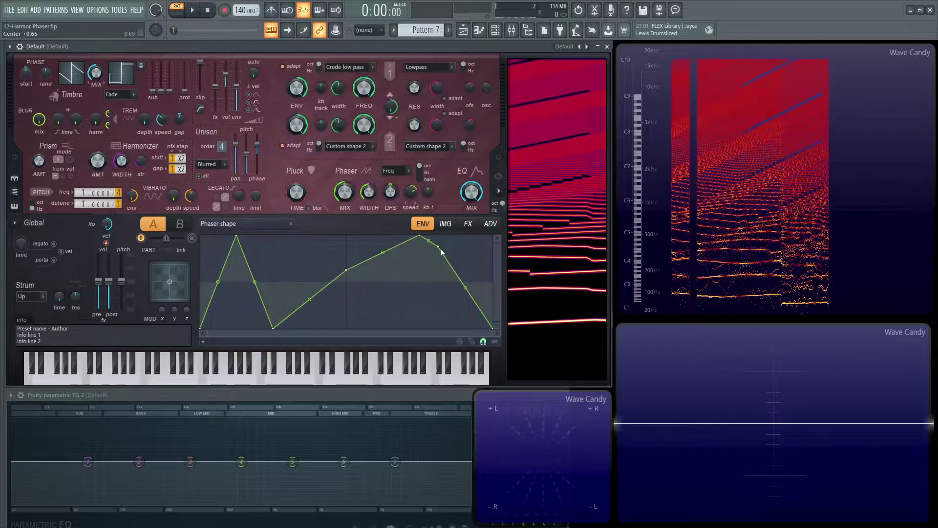
{"action": "right_click", "coordinate": [440, 248]}
{"action": "left_click_drag", "start_coordinate": [440, 248], "coordinate": [456, 327]}
{"action": "right_click", "coordinate": [391, 249]}
{"action": "left_click_drag", "start_coordinate": [391, 249], "coordinate": [401, 327]}
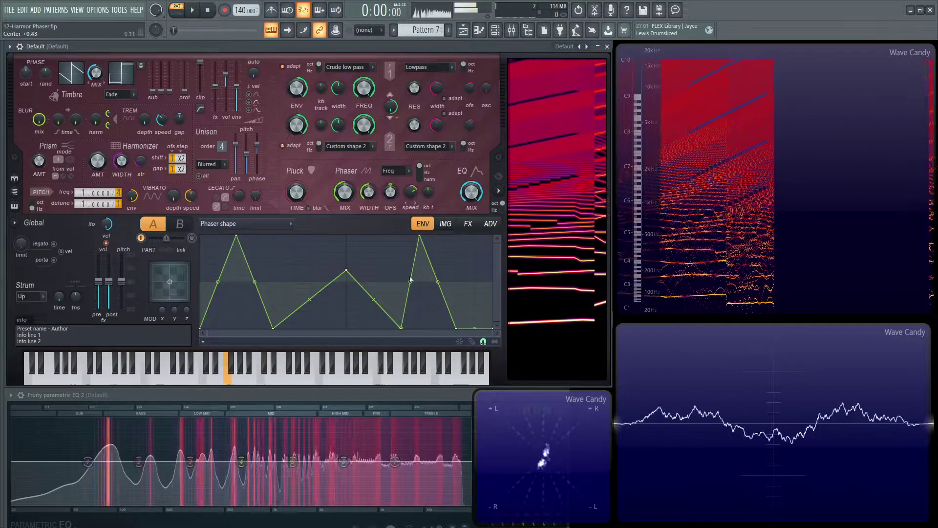
{"action": "left_click_drag", "start_coordinate": [344, 192], "coordinate": [345, 159]}
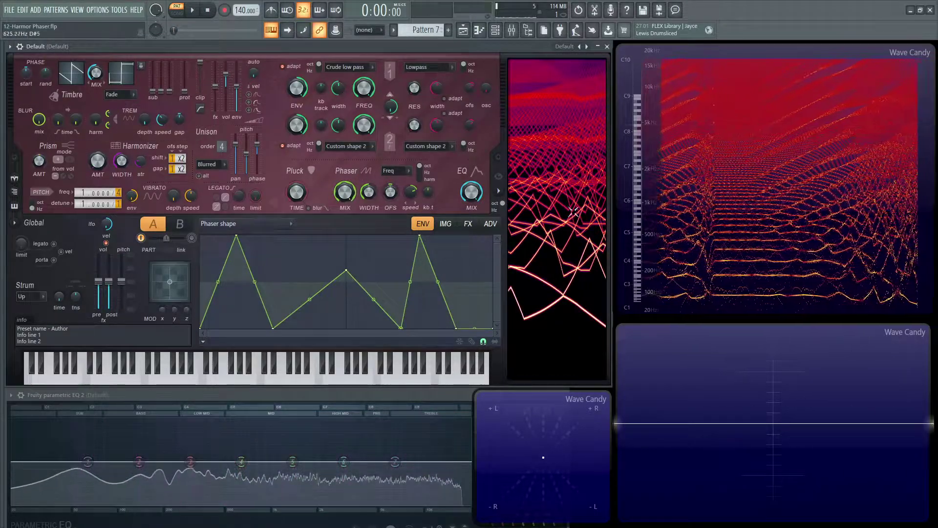
Load the J-Something Is Wrong preset and look through its image and envelope settings
{"action": "left_click", "coordinate": [567, 46]}
{"action": "mouse_move", "coordinate": [599, 92]}
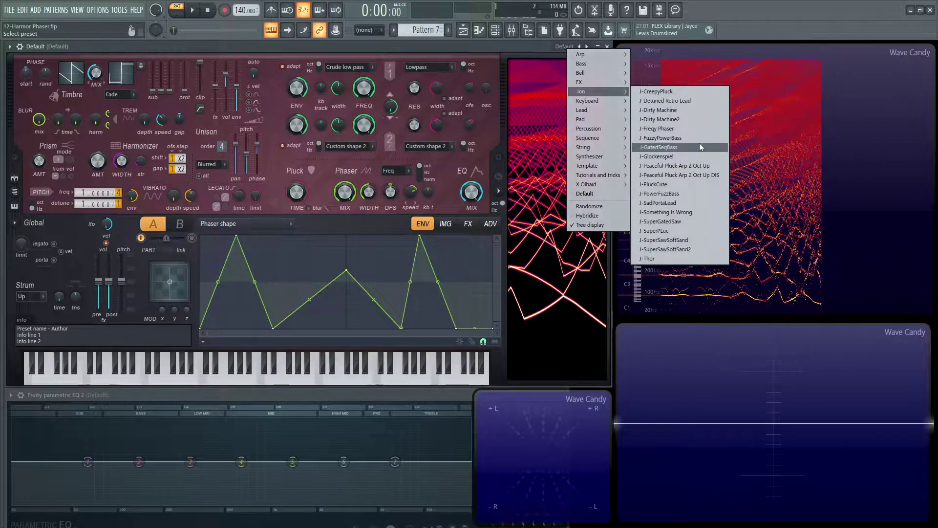
{"action": "left_click", "coordinate": [691, 212]}
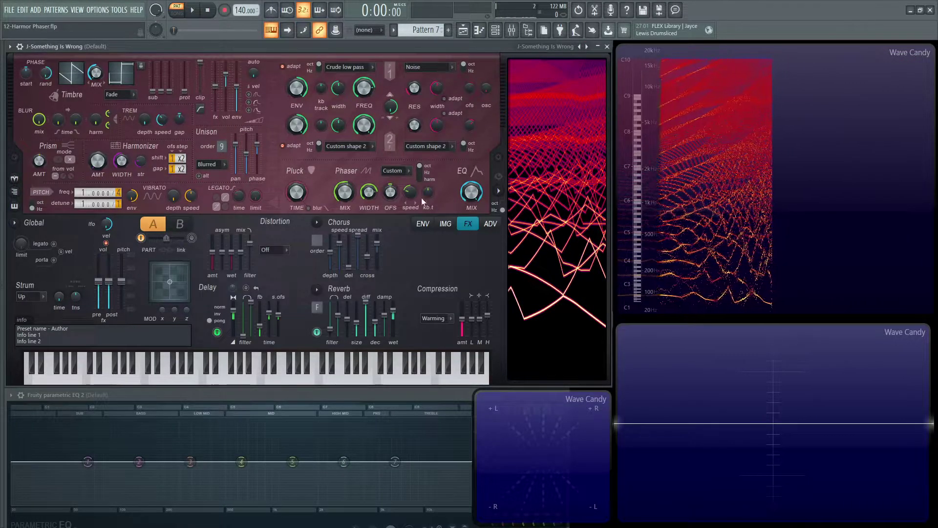
{"action": "left_click", "coordinate": [430, 228]}
{"action": "left_click", "coordinate": [446, 224]}
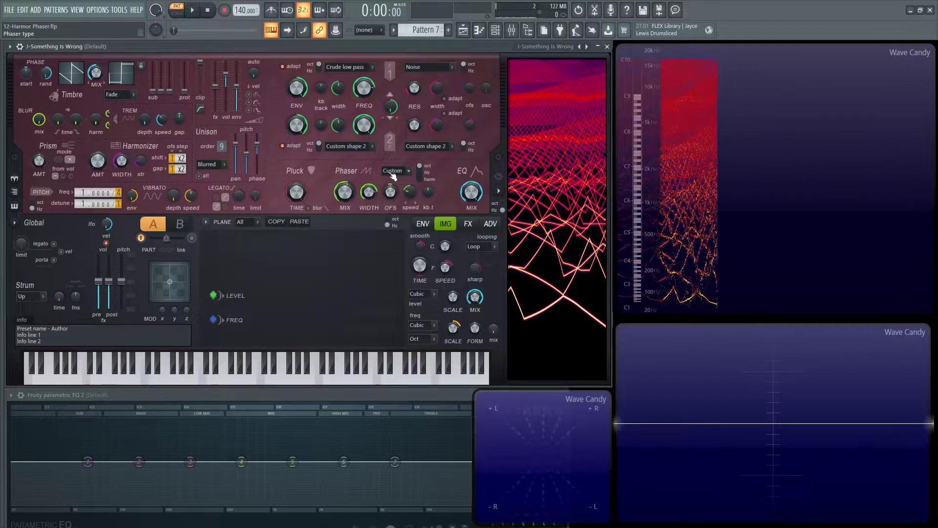
{"action": "left_click", "coordinate": [422, 223]}
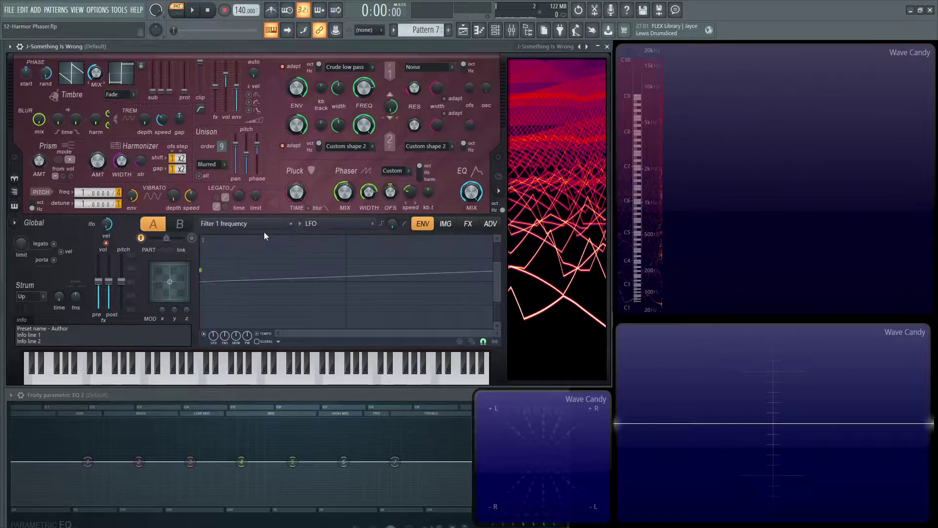
Vary the preset's XY modulation while playing notes and raise the volume of mixer track 2
{"action": "mouse_move", "coordinate": [152, 286]}
{"action": "left_mouse_down"}
{"action": "mouse_move", "coordinate": [170, 287]}
{"action": "mouse_move", "coordinate": [165, 274]}
{"action": "mouse_move", "coordinate": [159, 286]}
{"action": "left_mouse_up"}
{"action": "key", "text": "F9"}
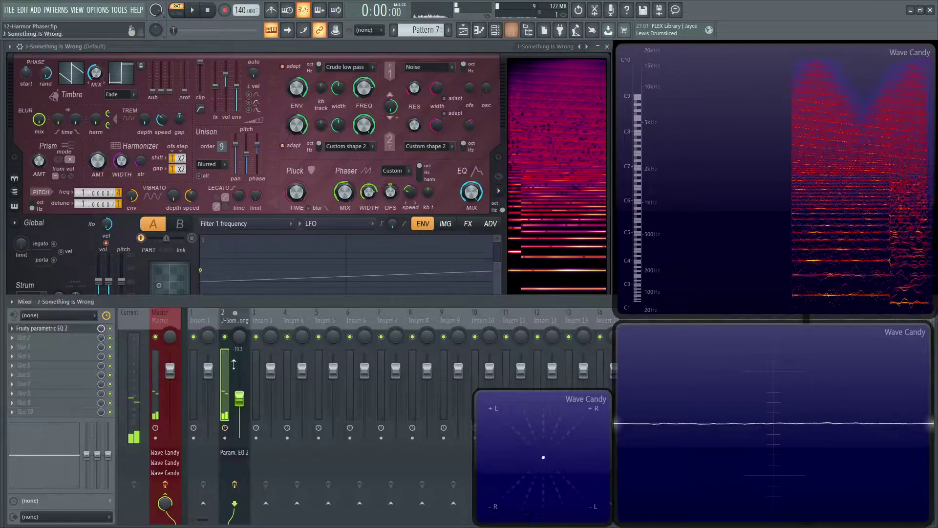
{"action": "left_click_drag", "start_coordinate": [239, 395], "coordinate": [239, 387]}
{"action": "mouse_move", "coordinate": [167, 279]}
{"action": "left_mouse_down"}
{"action": "mouse_move", "coordinate": [161, 294]}
{"action": "mouse_move", "coordinate": [174, 268]}
{"action": "mouse_move", "coordinate": [172, 287]}
{"action": "mouse_move", "coordinate": [169, 279]}
{"action": "mouse_move", "coordinate": [179, 292]}
{"action": "mouse_move", "coordinate": [177, 277]}
{"action": "left_mouse_up"}
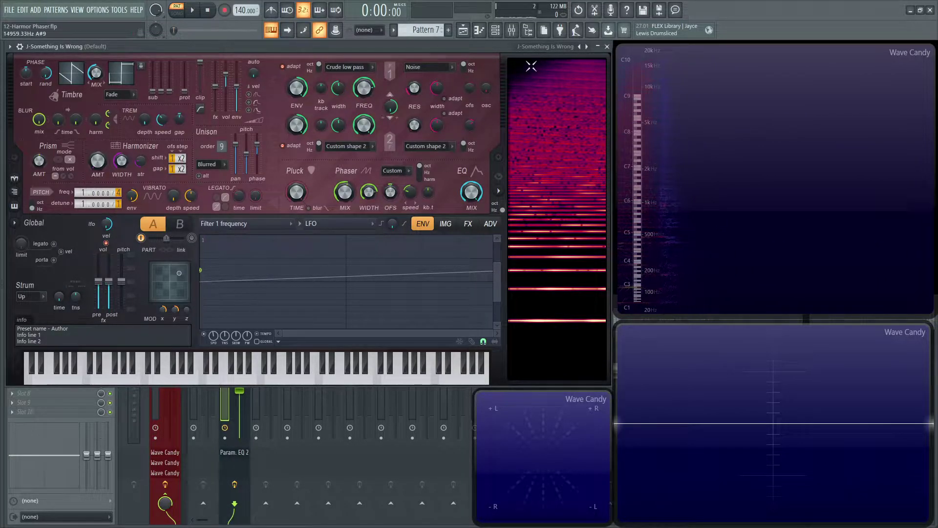
Restore the Default preset and set the phaser type to Custom
{"action": "left_click", "coordinate": [544, 47]}
{"action": "left_click", "coordinate": [571, 194]}
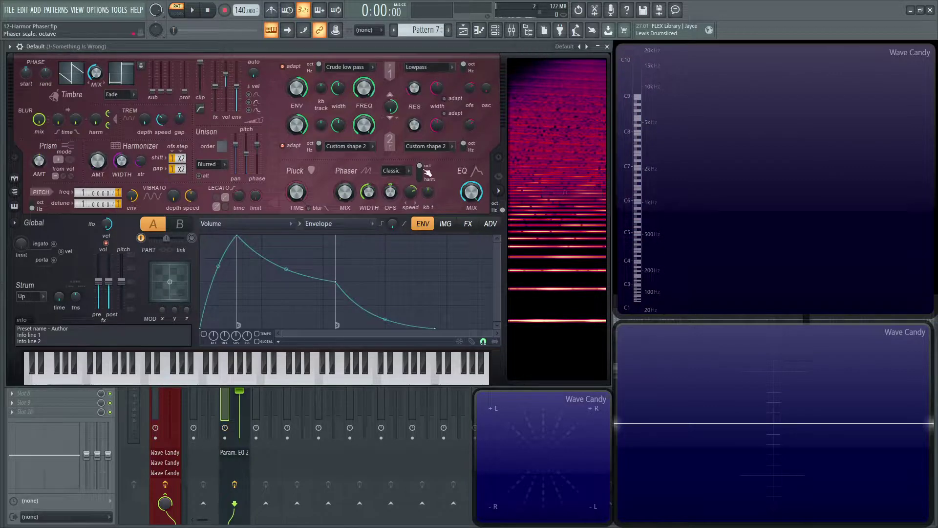
{"action": "left_click", "coordinate": [397, 171]}
{"action": "left_click", "coordinate": [397, 289]}
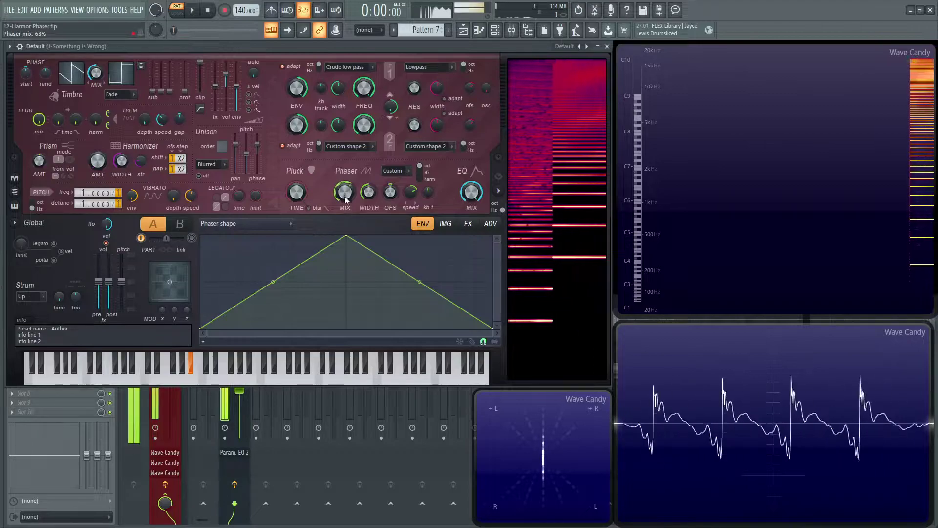
Lower the volume of mixer track 2 and return to the phaser shape
{"action": "left_click", "coordinate": [244, 393]}
{"action": "left_click_drag", "start_coordinate": [245, 394], "coordinate": [245, 413]}
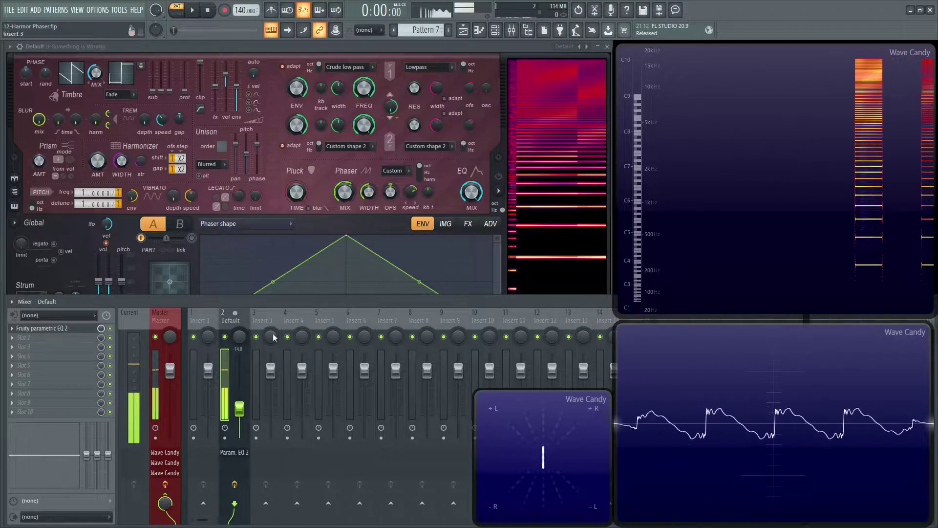
{"action": "left_click", "coordinate": [321, 178]}
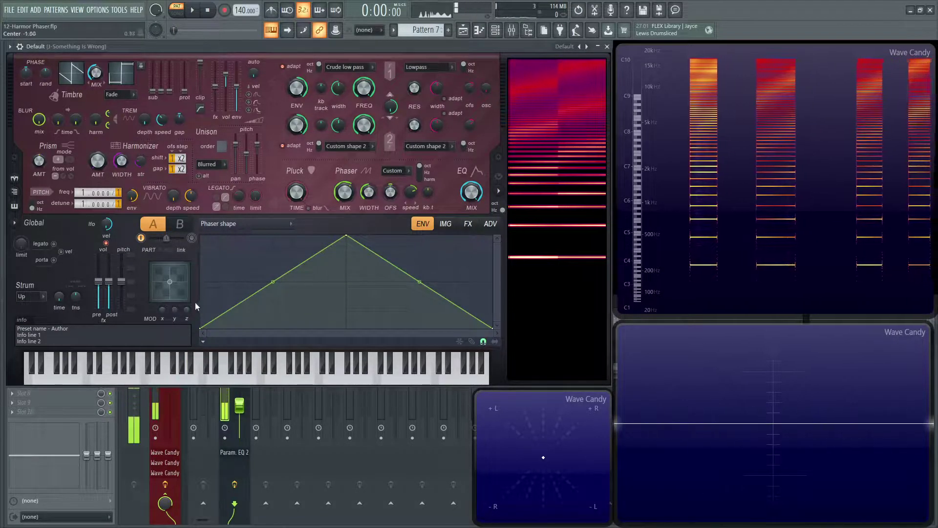
Draw a custom phaser shape with three peaks and a curved drop to a flat low end, and adjust the phaser mix
{"action": "right_click", "coordinate": [218, 304]}
{"action": "left_click_drag", "start_coordinate": [218, 304], "coordinate": [238, 360]}
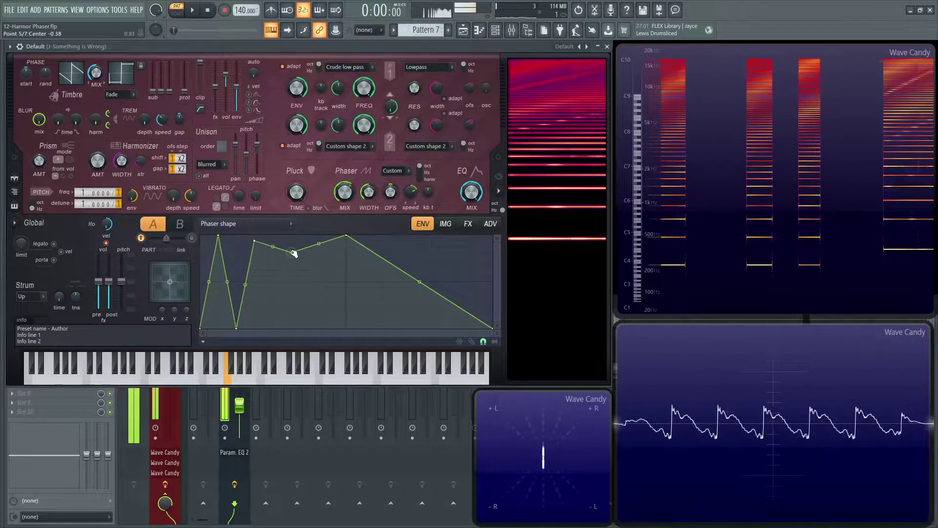
{"action": "left_click_drag", "start_coordinate": [294, 252], "coordinate": [287, 351]}
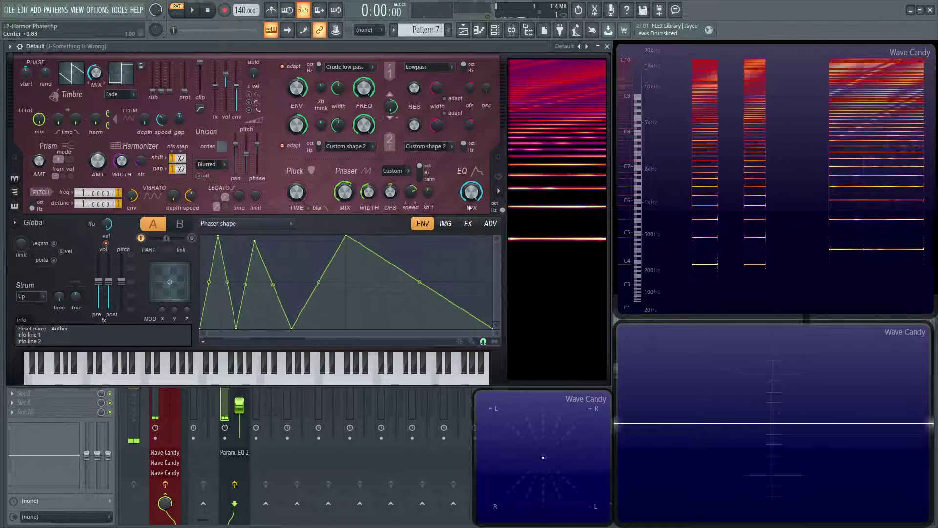
{"action": "left_click_drag", "start_coordinate": [420, 289], "coordinate": [419, 238]}
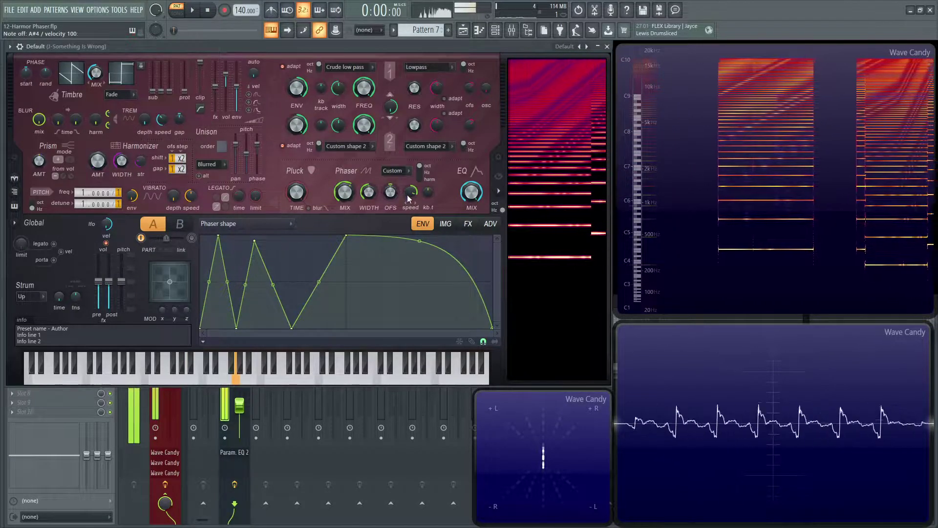
{"action": "left_click_drag", "start_coordinate": [367, 248], "coordinate": [363, 391]}
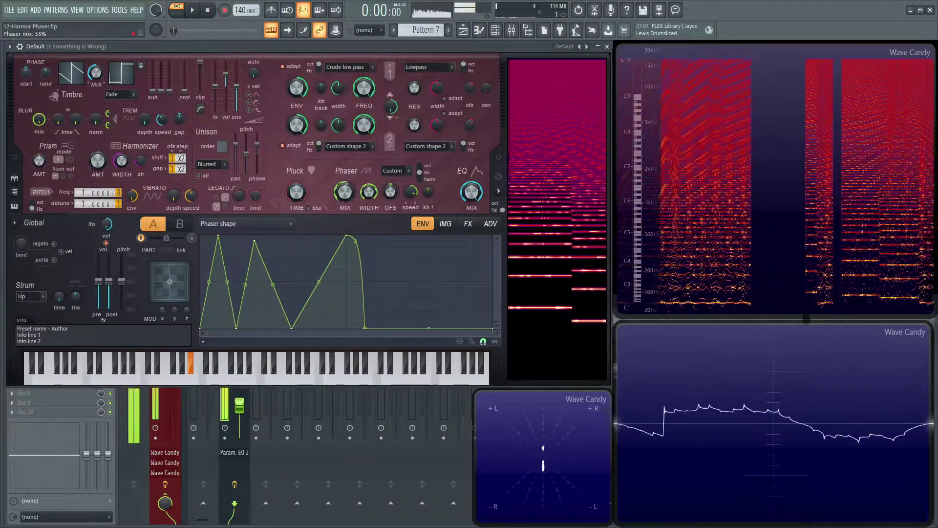
{"action": "mouse_move", "coordinate": [345, 192]}
{"action": "left_mouse_down"}
{"action": "mouse_move", "coordinate": [345, 215]}
{"action": "mouse_move", "coordinate": [345, 190]}
{"action": "left_mouse_up"}
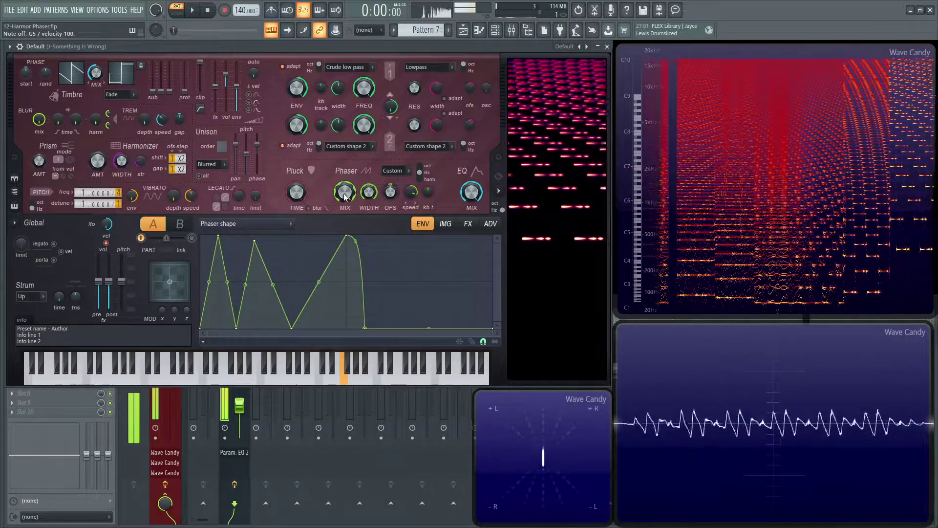
Enable the delay and reverb effects, set the compression to Heating, and return to the phaser shape
{"action": "left_click", "coordinate": [468, 223]}
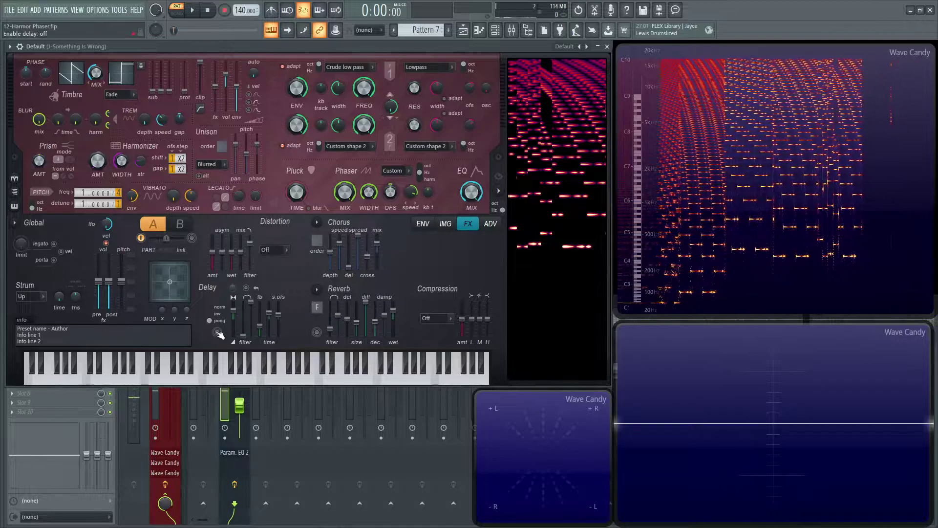
{"action": "left_click", "coordinate": [317, 332]}
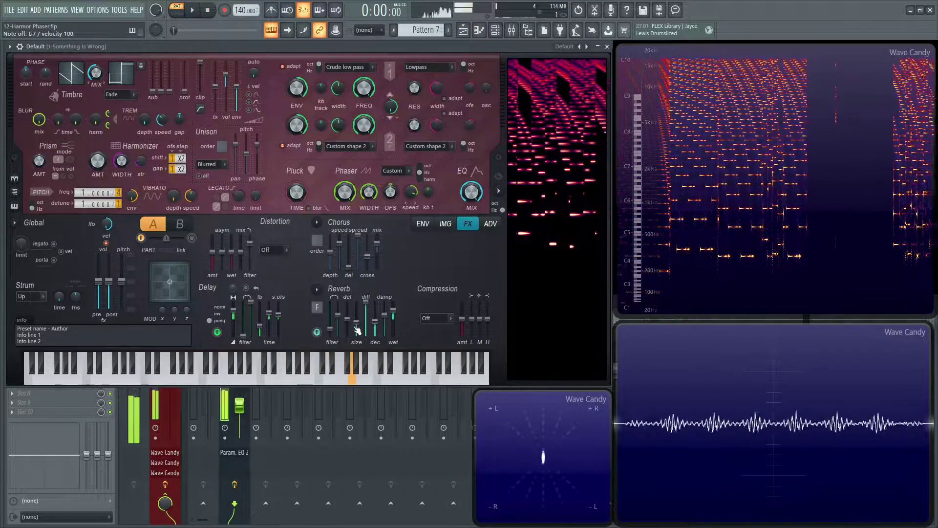
{"action": "left_click", "coordinate": [446, 320]}
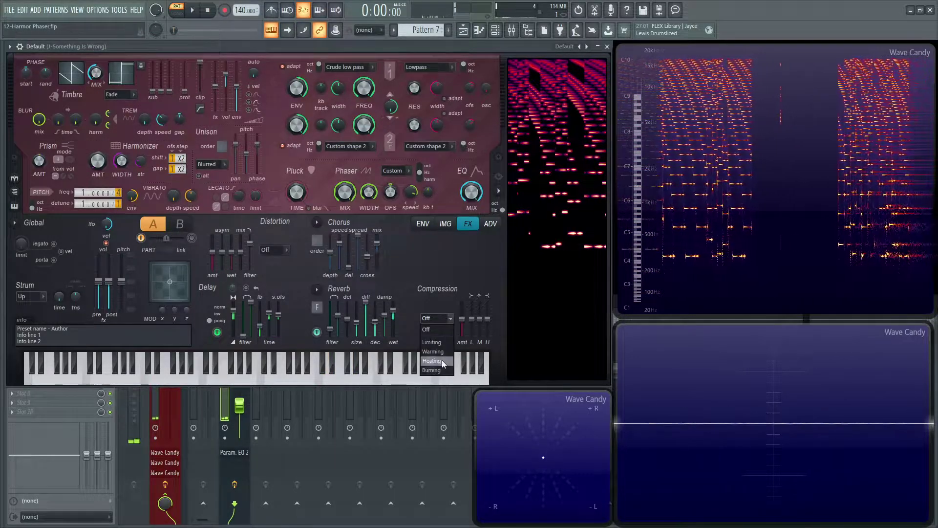
{"action": "left_click", "coordinate": [443, 364]}
{"action": "left_click", "coordinate": [423, 224]}
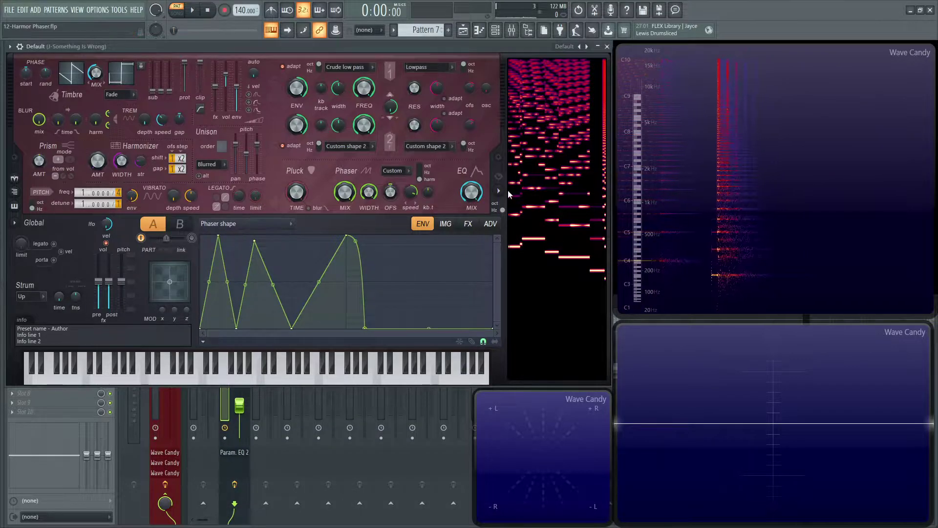
{"action": "left_click", "coordinate": [391, 173]}
{"action": "left_click", "coordinate": [453, 166]}
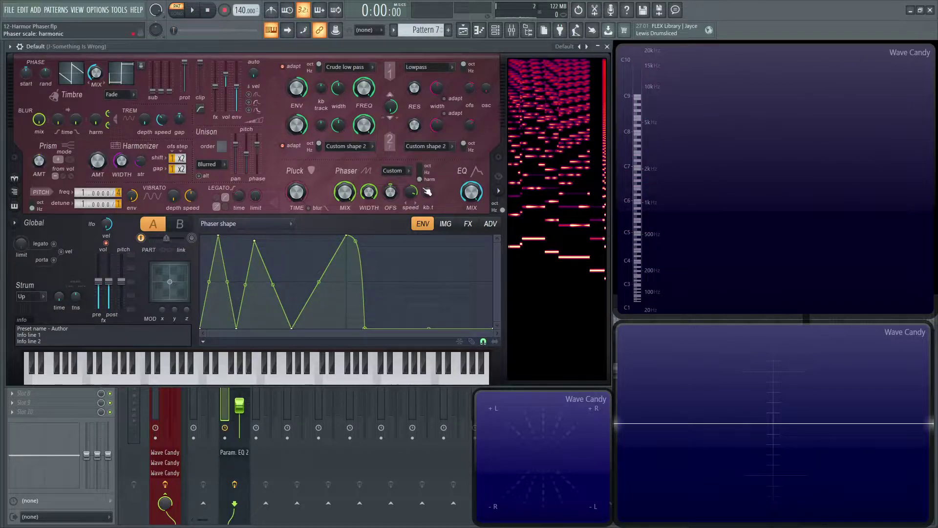
{"action": "left_click", "coordinate": [393, 171]}
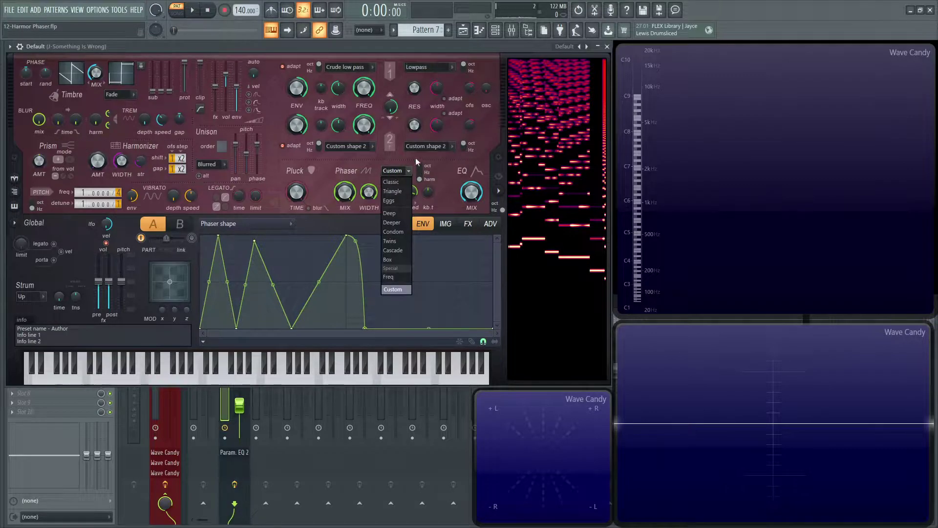
Load the J-Dirty Machine preset and play notes with it
{"action": "left_click", "coordinate": [564, 47]}
{"action": "mouse_move", "coordinate": [594, 90]}
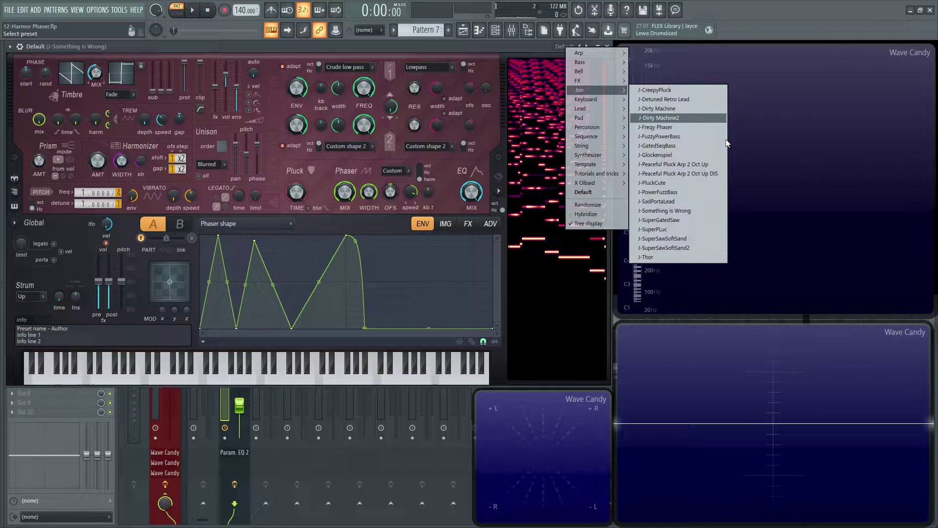
{"action": "left_click", "coordinate": [688, 110]}
{"action": "key", "text": "r"}
Raise the volume of mixer track 2 to about 66% and enable the preset's reverb
{"action": "left_click", "coordinate": [419, 394]}
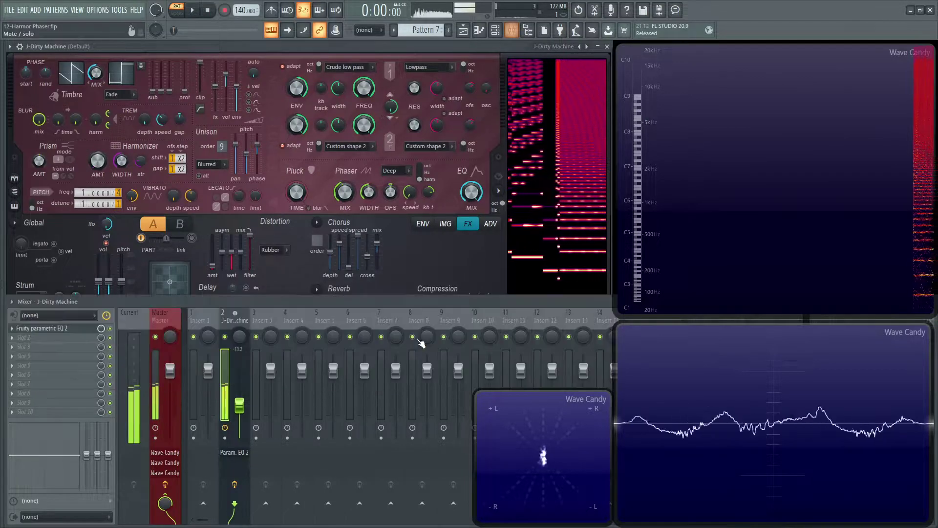
{"action": "left_click_drag", "start_coordinate": [238, 403], "coordinate": [239, 397]}
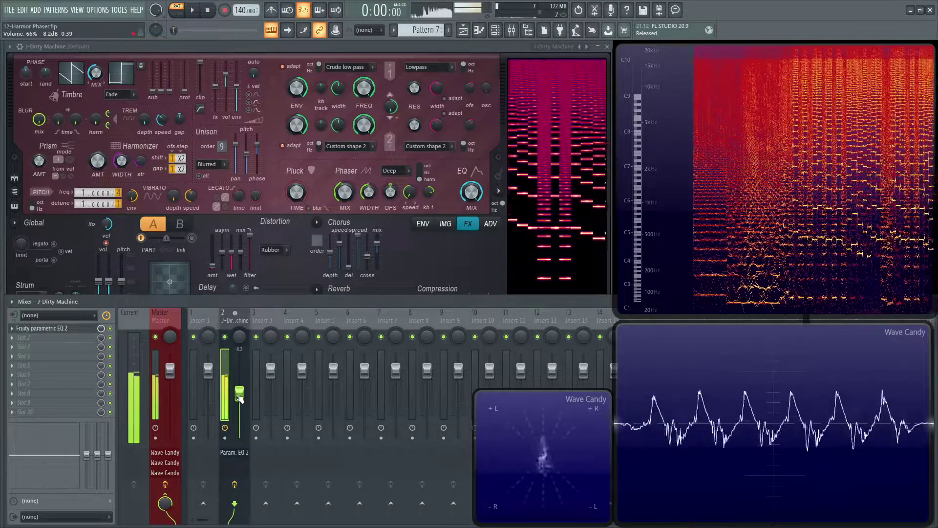
{"action": "key", "text": "F9"}
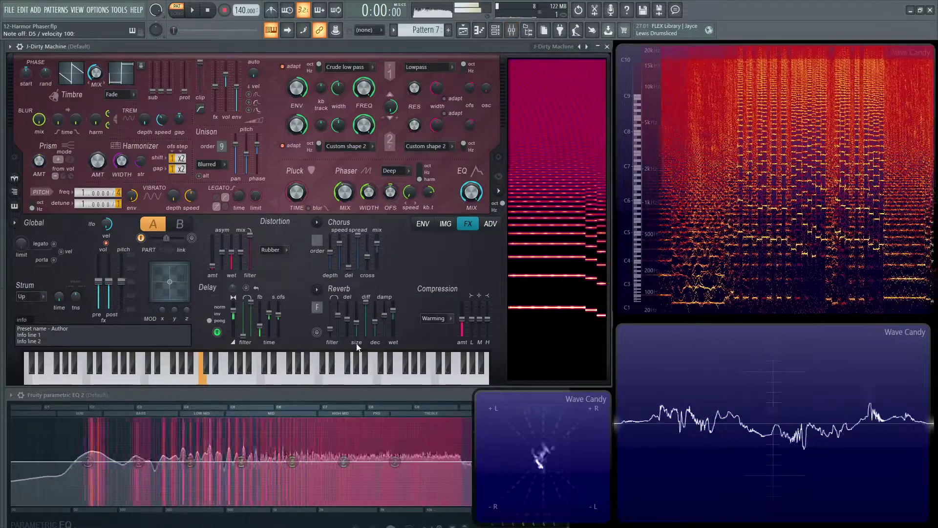
{"action": "left_click", "coordinate": [318, 333]}
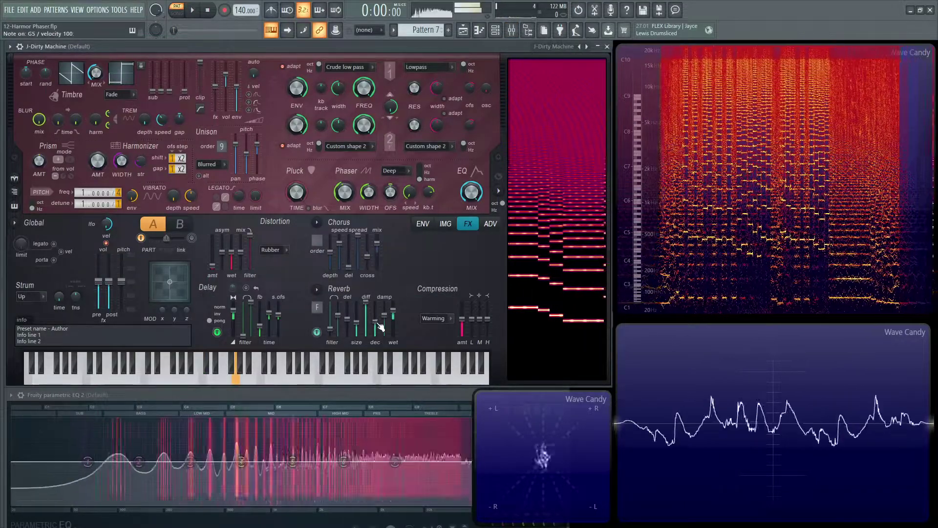